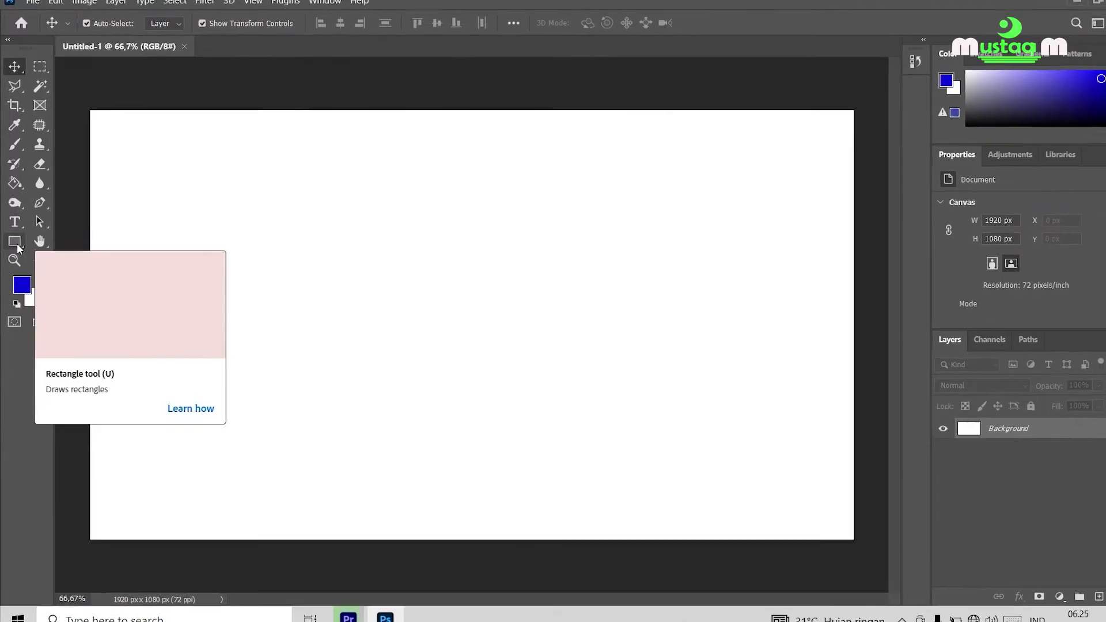
Draw a blue rectangle about 949 × 422 px on the white canvas with the Rectangle Tool.
right_click(17, 247)
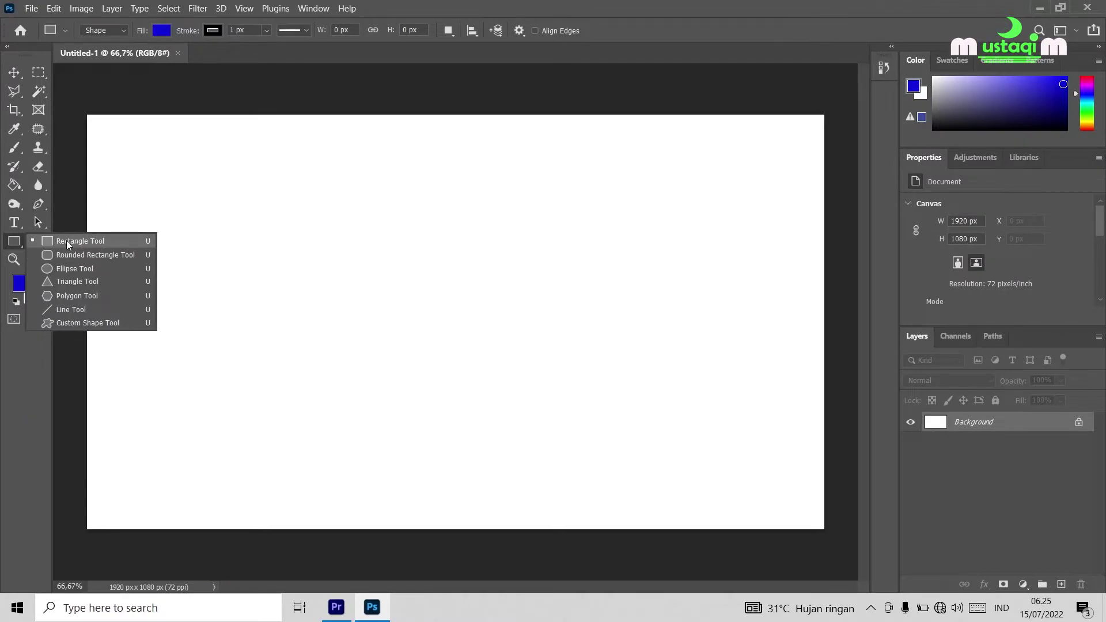
left_click(72, 245)
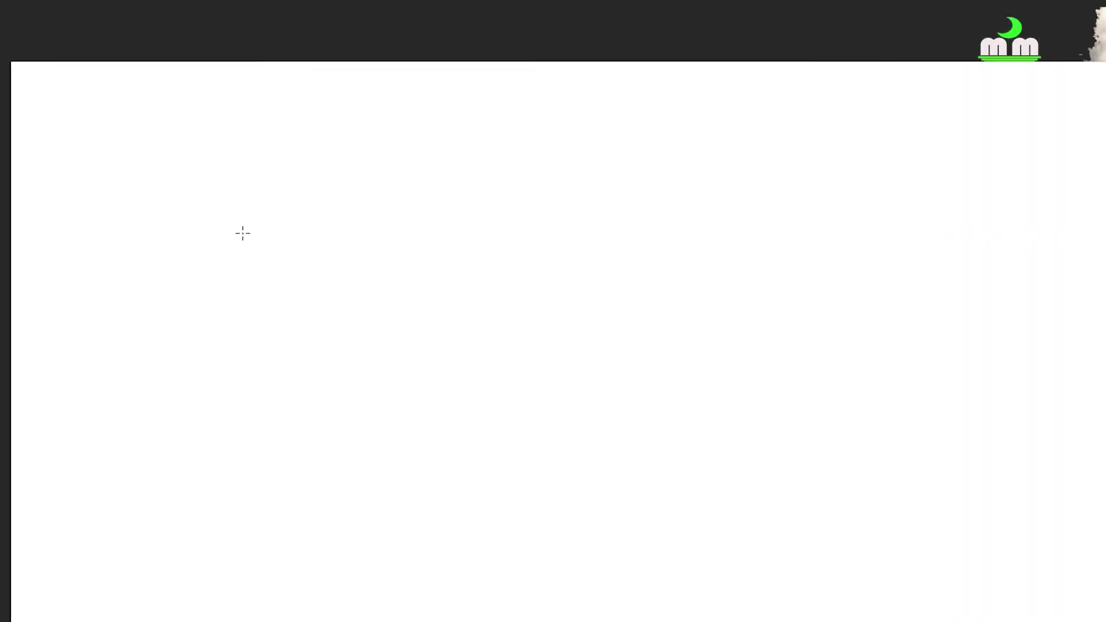
left_click_drag(243, 231, 1103, 620)
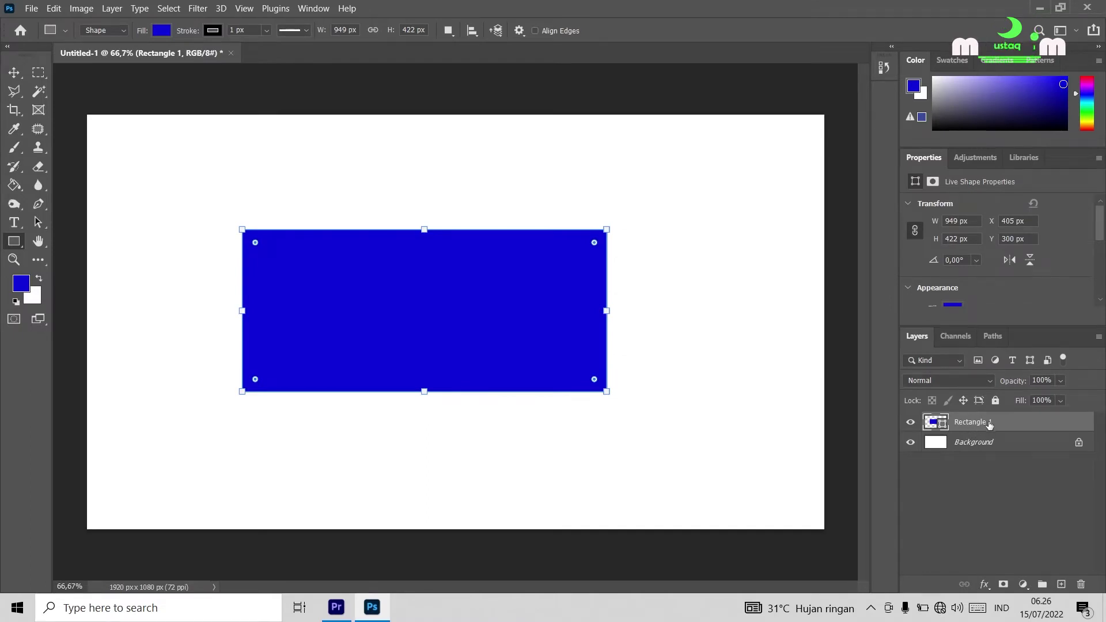
right_click(982, 425)
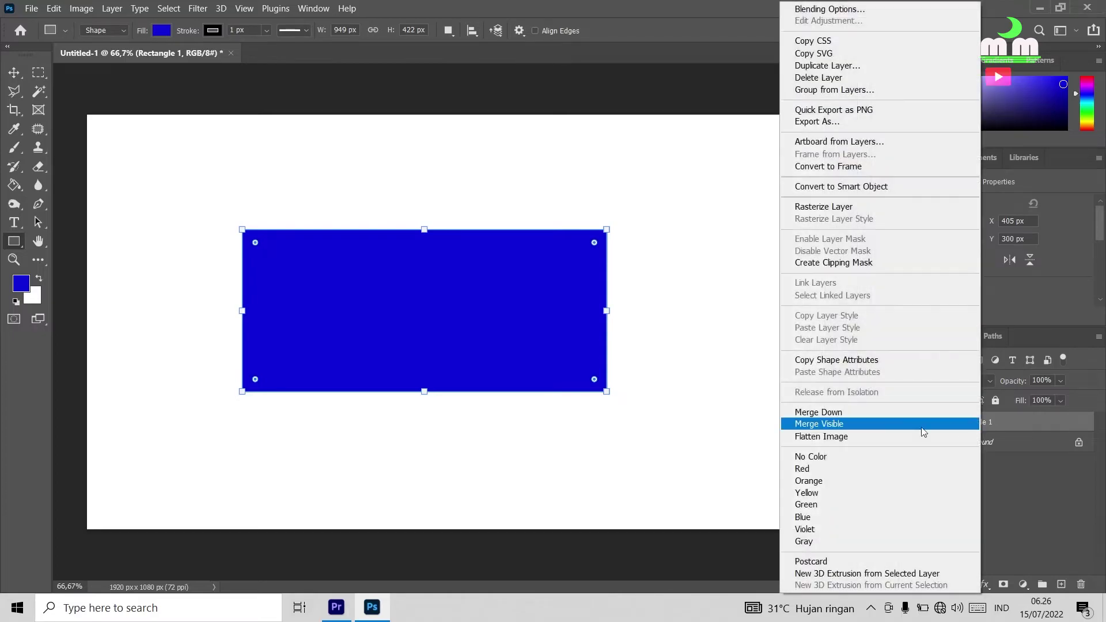
left_click(906, 11)
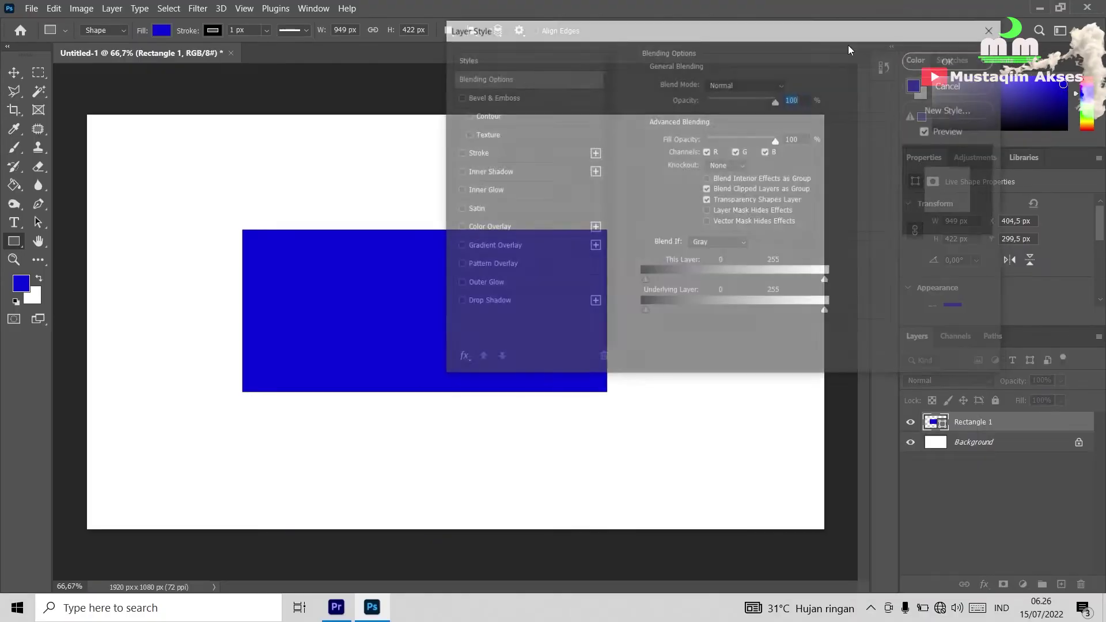
left_click_drag(853, 43, 1045, 16)
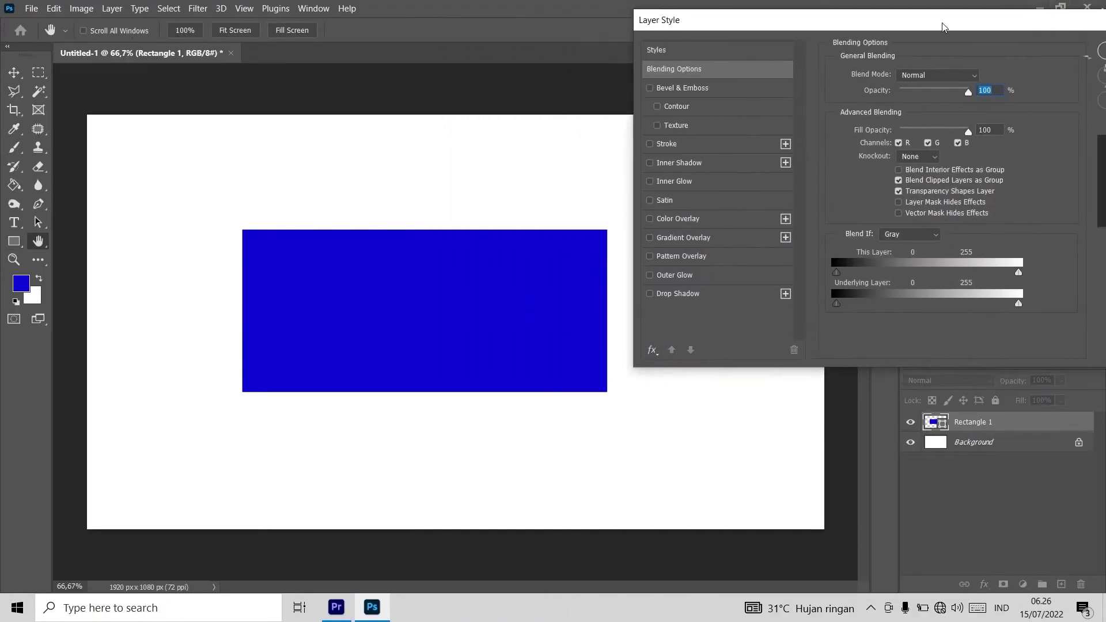
left_click(691, 219)
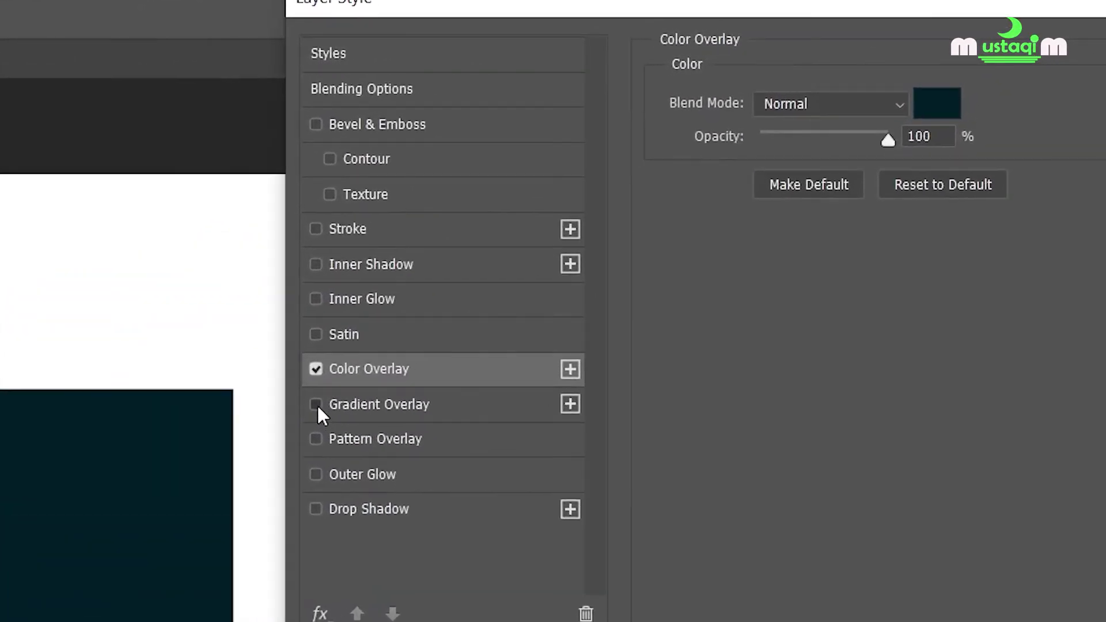
left_click(316, 404)
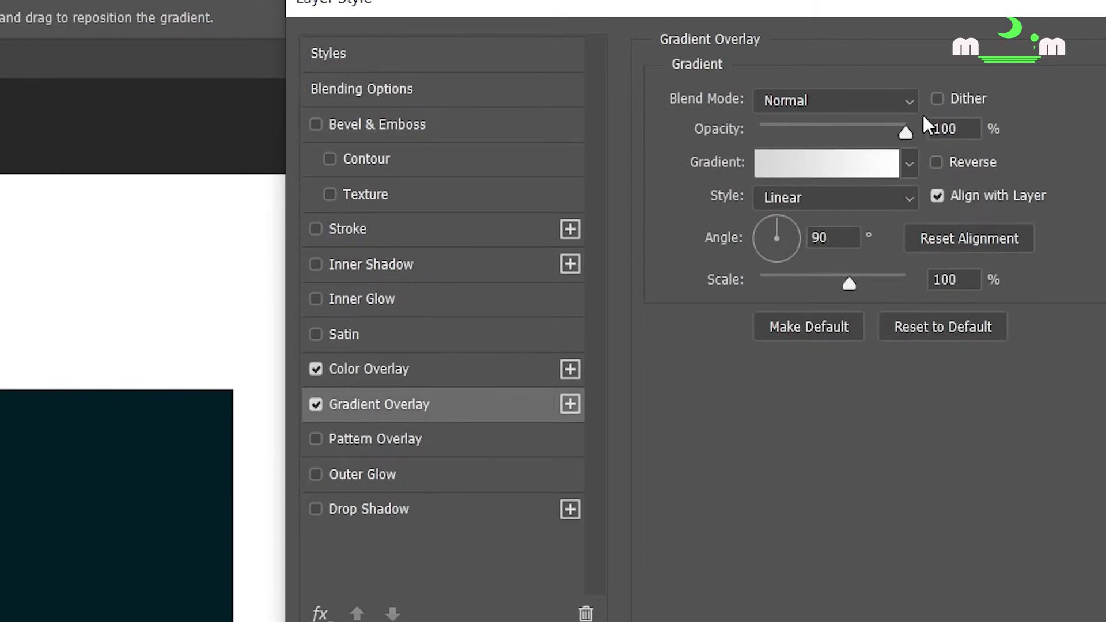
left_click(903, 103)
key("Escape")
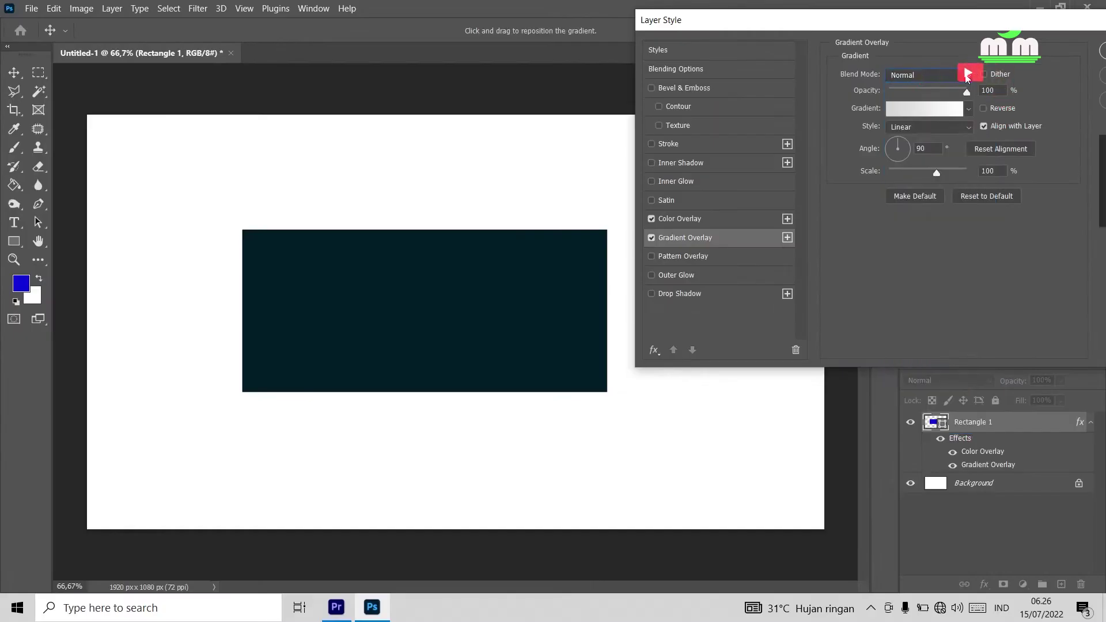
key("Escape")
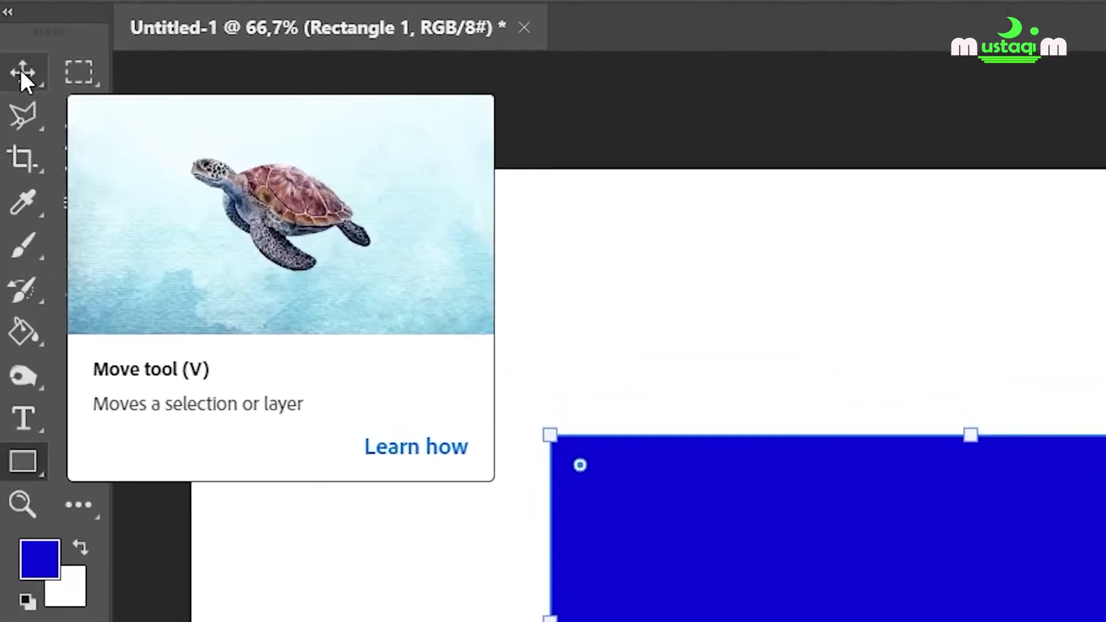
Reposition the blue rectangle on the canvas with the Move tool, ending at about X 501 px, Y 263 px.
left_click(13, 72)
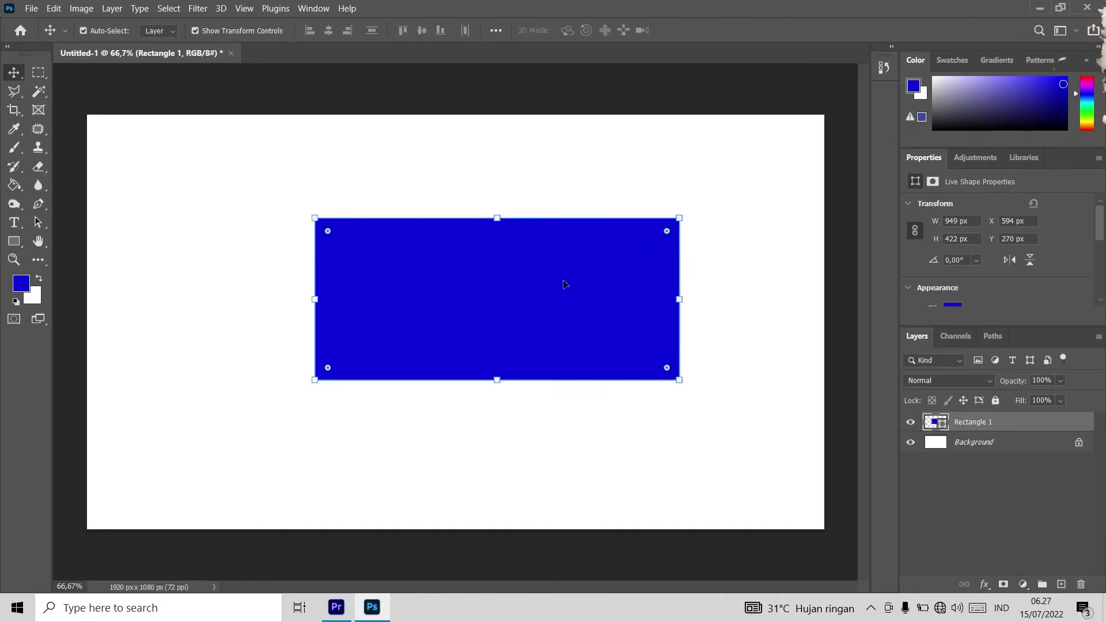
left_click_drag(566, 286, 447, 261)
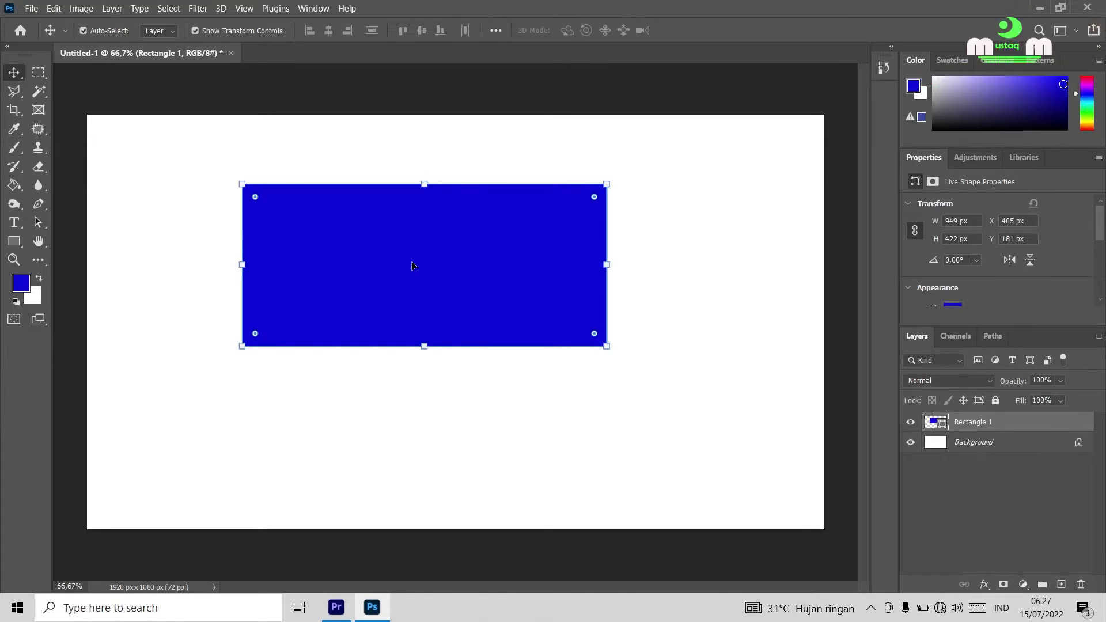
left_click_drag(467, 404, 499, 414)
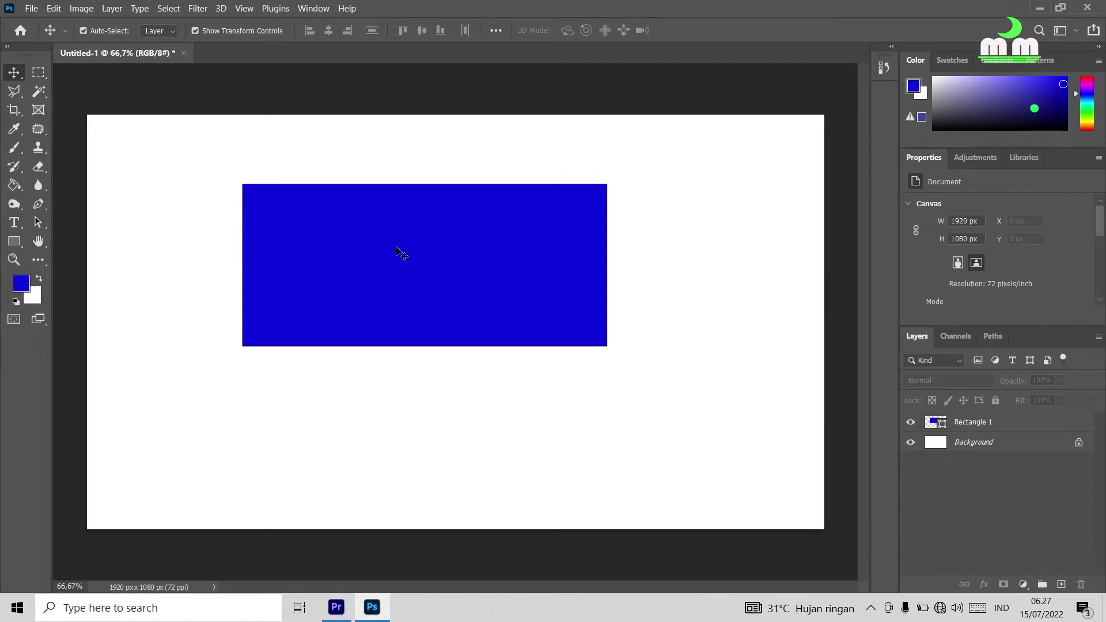
left_click_drag(387, 255, 354, 276)
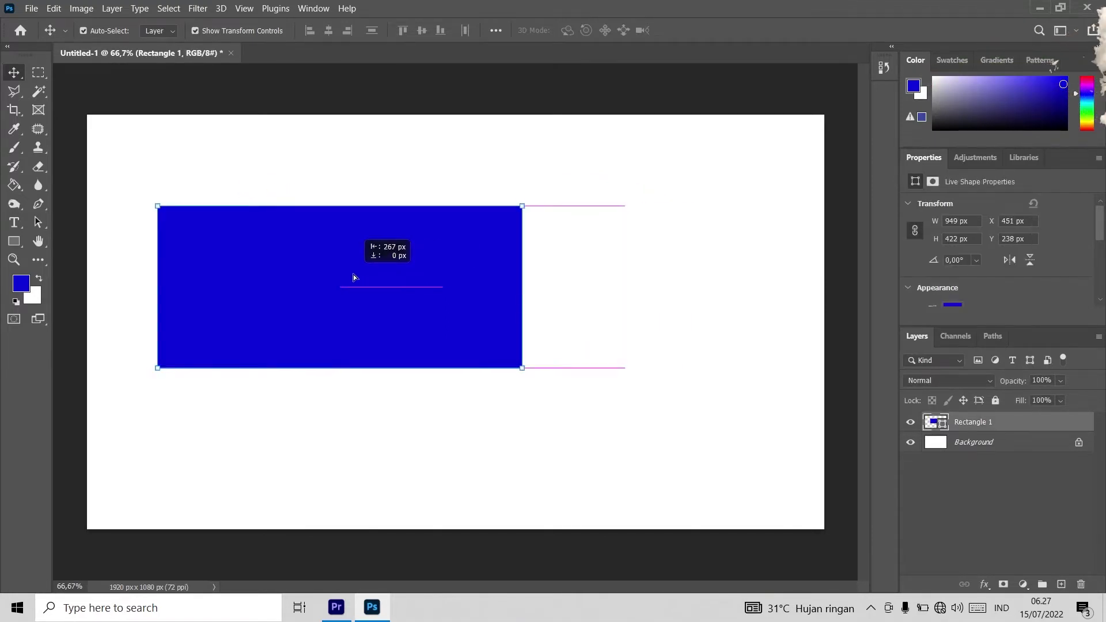
left_click_drag(425, 274, 551, 284)
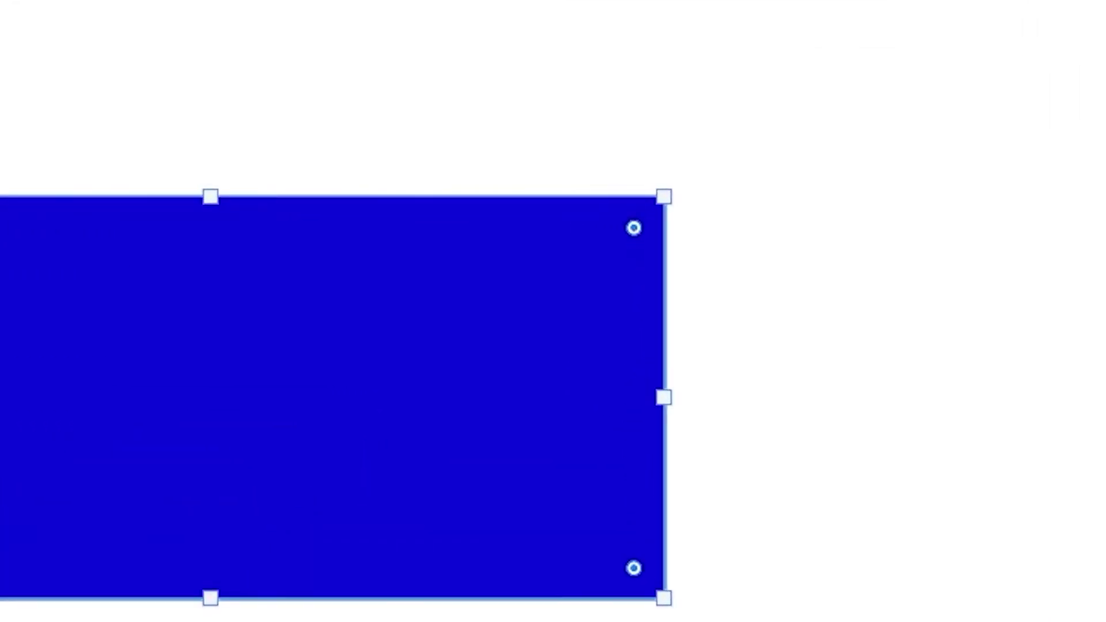
Round all four corners of the rectangle together, reselect the shape and adjust the corner radius again.
left_click_drag(631, 232, 595, 262)
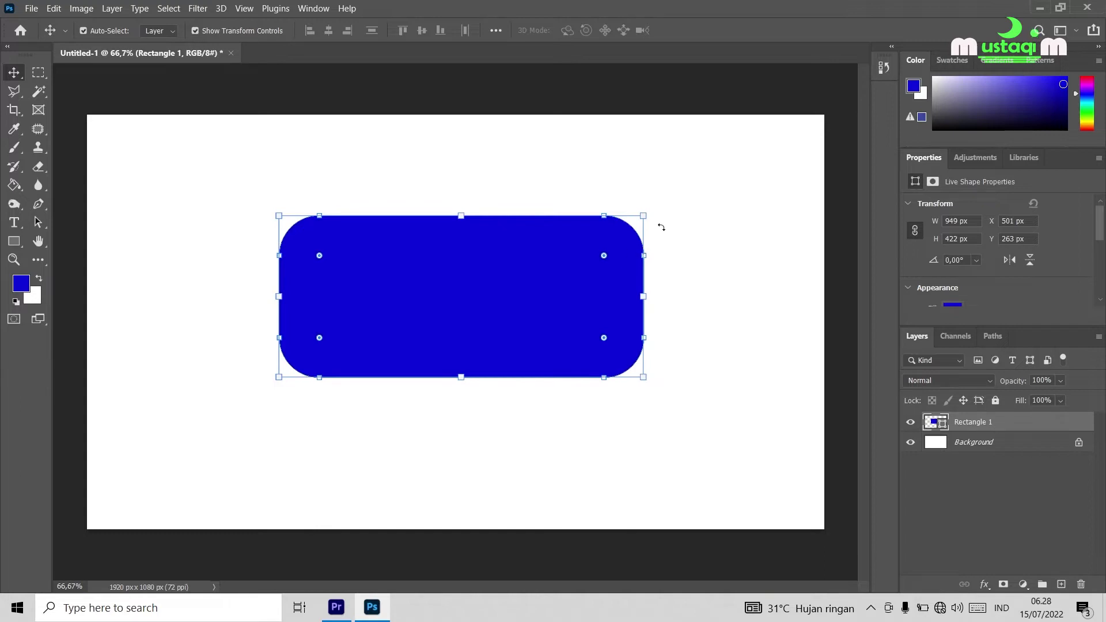
left_click(684, 257)
left_click(611, 273)
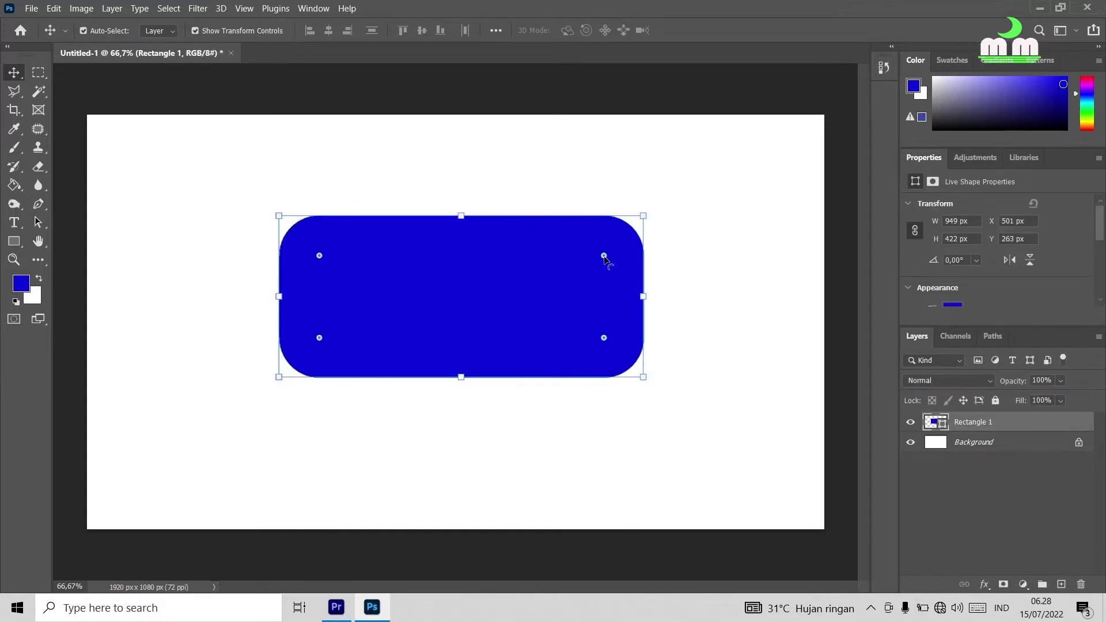
left_click_drag(605, 257, 550, 266)
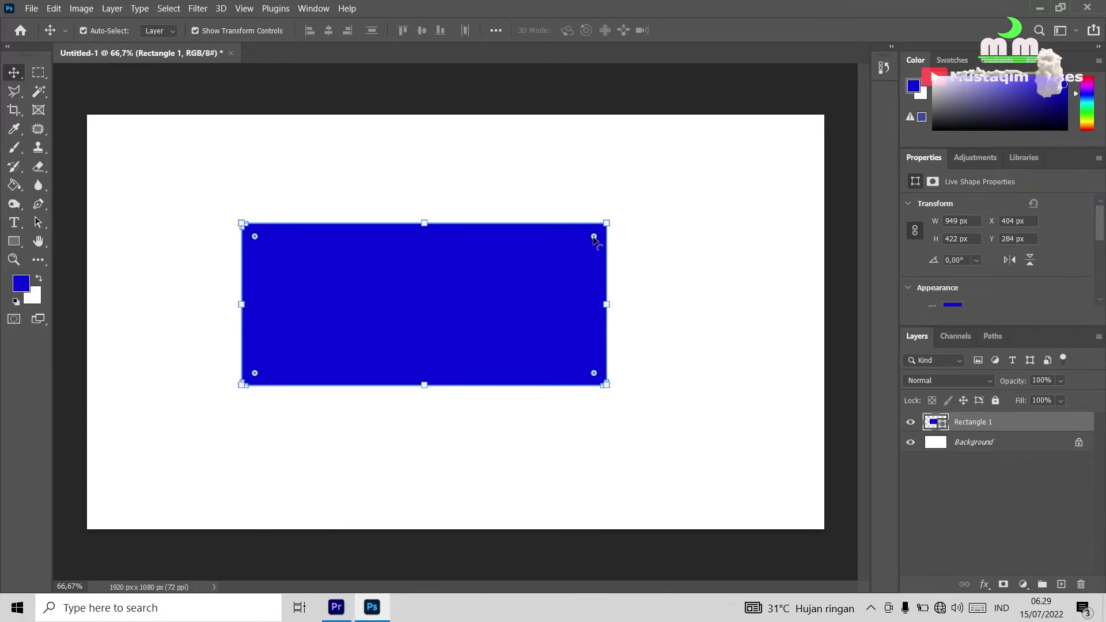
Round only the rectangle's upper-right corner with a very large radius, and return it to a nearly square corner.
left_click_drag(594, 238, 556, 279)
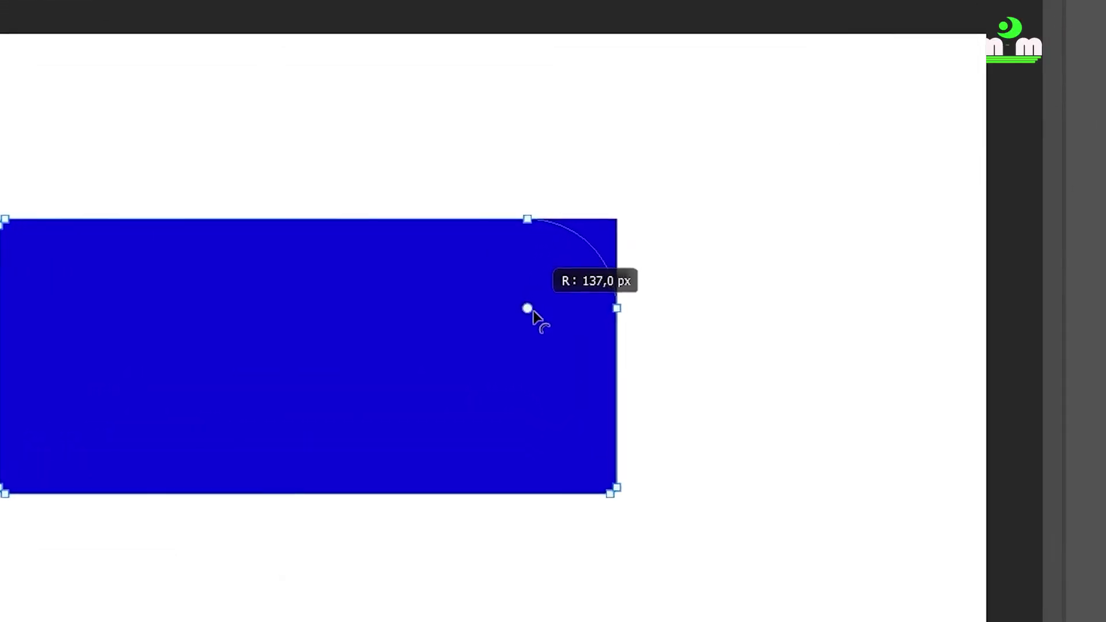
left_click_drag(533, 314, 409, 515)
left_click_drag(344, 614, 391, 539)
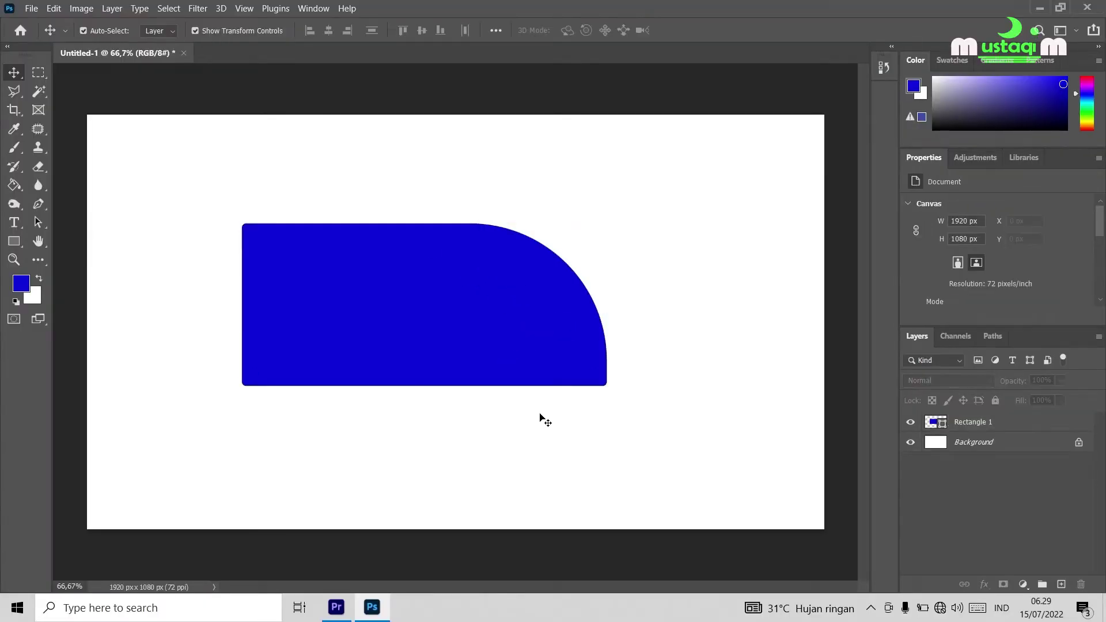
left_click(548, 321)
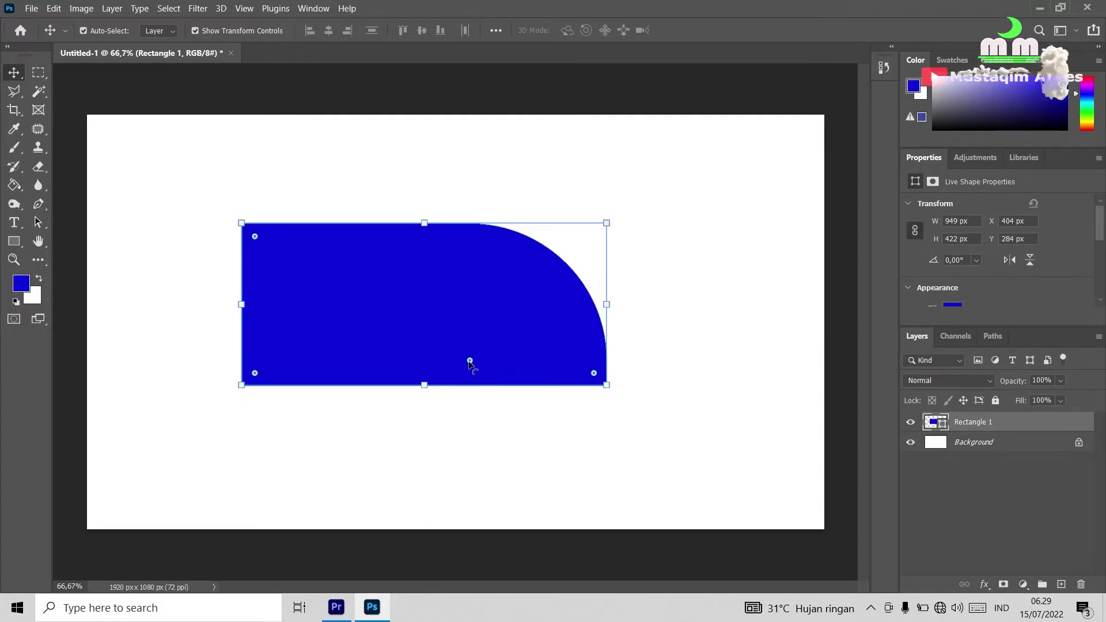
left_click_drag(469, 361, 648, 214)
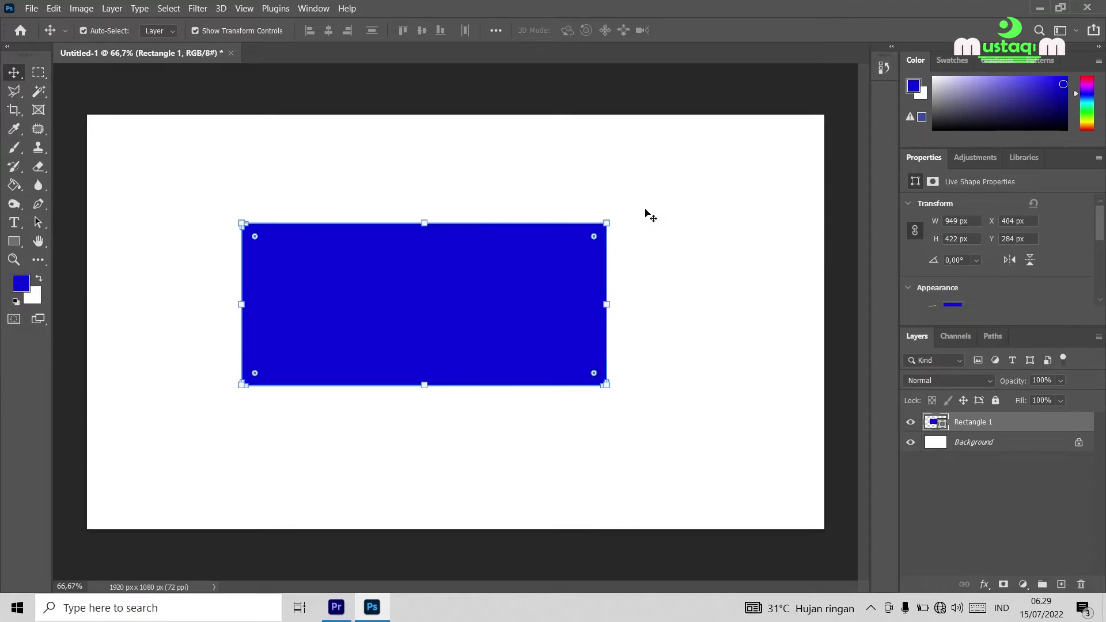
Shift the rectangle to about X 357 px, and try rounding all its corners into a pill shape before reducing the radius.
left_click_drag(460, 259, 478, 259)
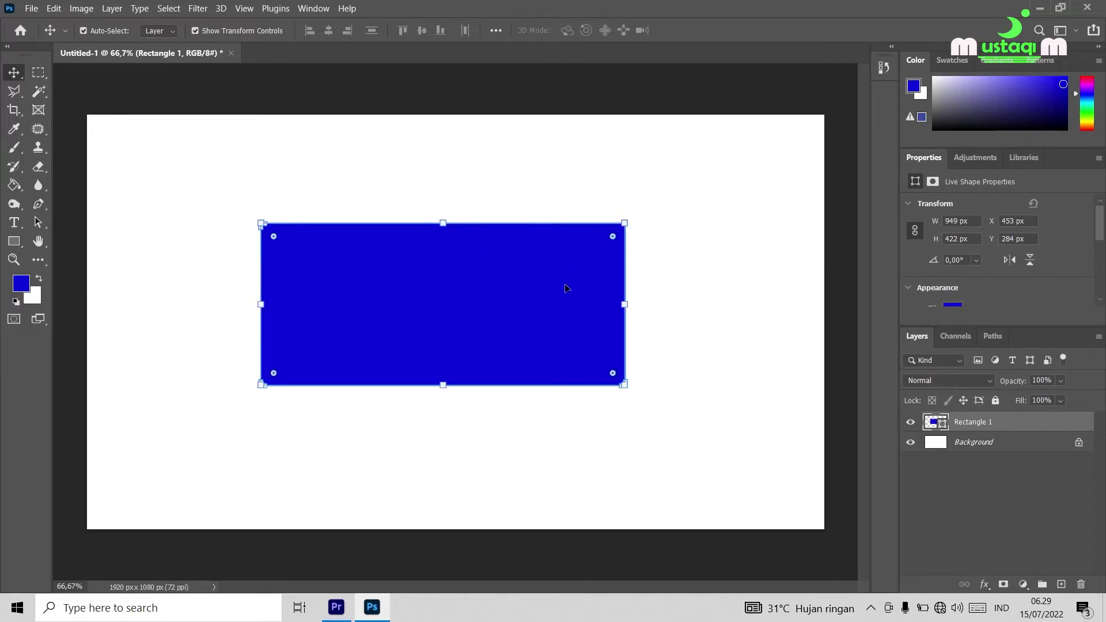
left_click_drag(598, 252, 474, 277)
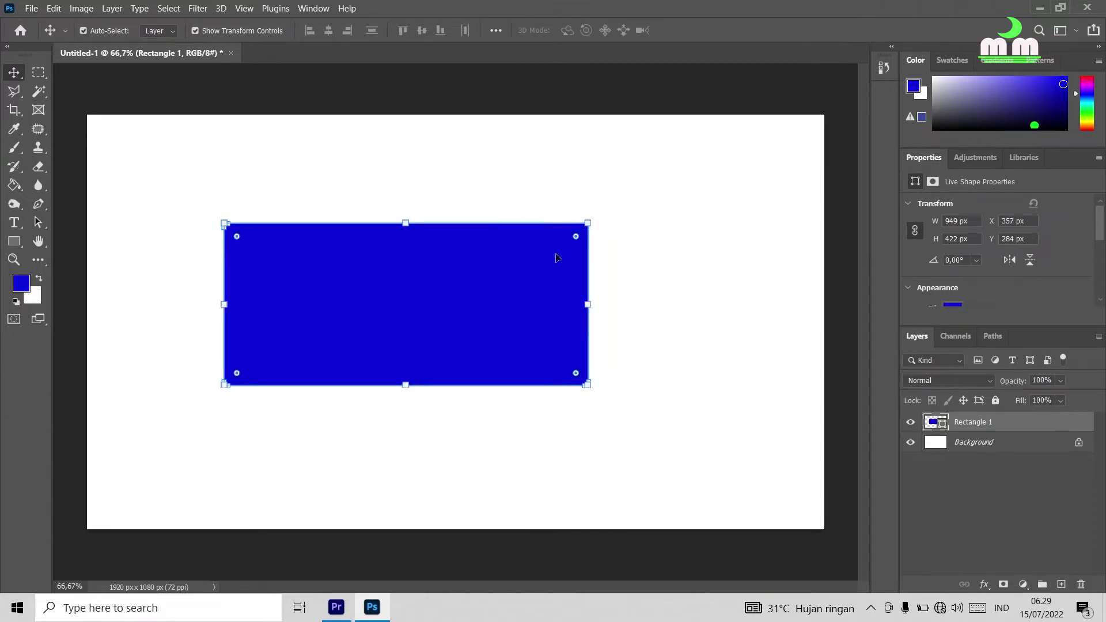
left_click_drag(575, 373, 516, 306)
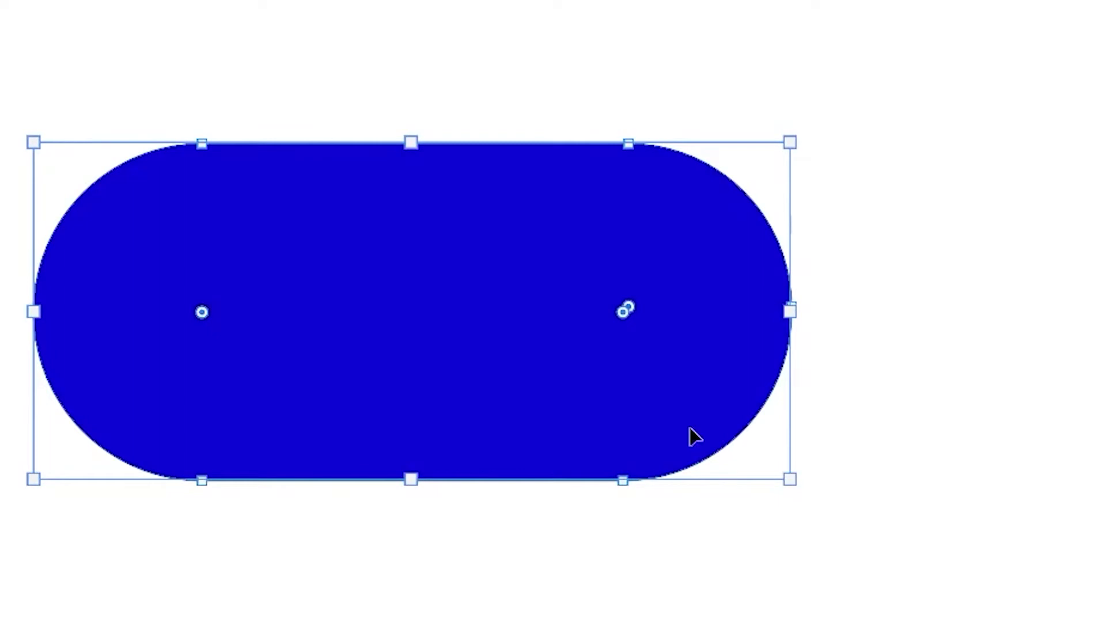
left_click_drag(624, 313, 681, 429)
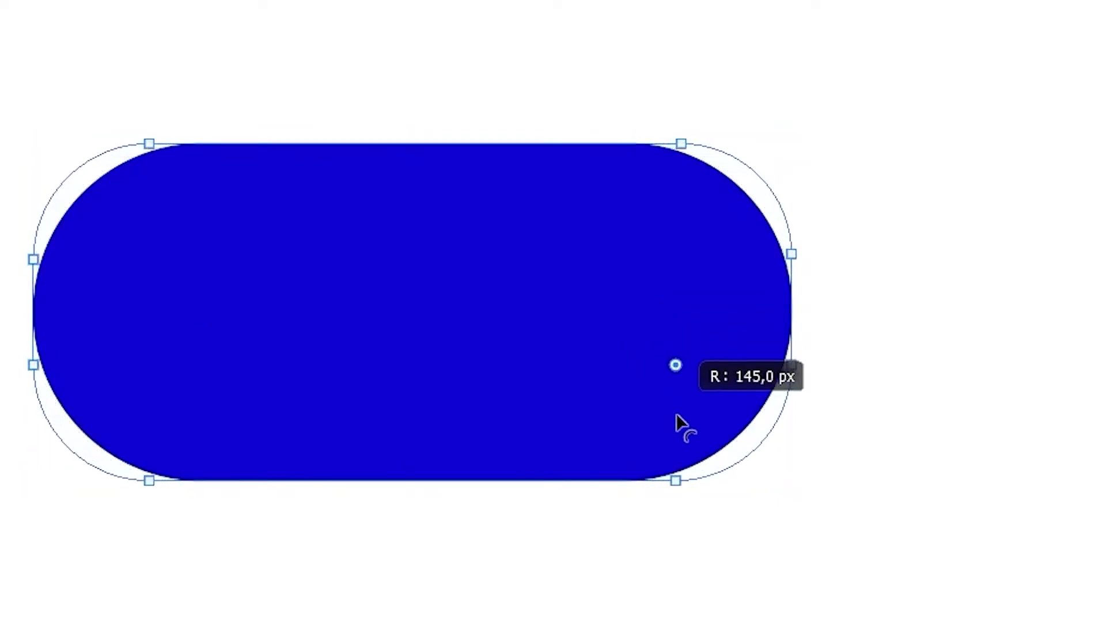
left_click_drag(535, 358, 588, 444)
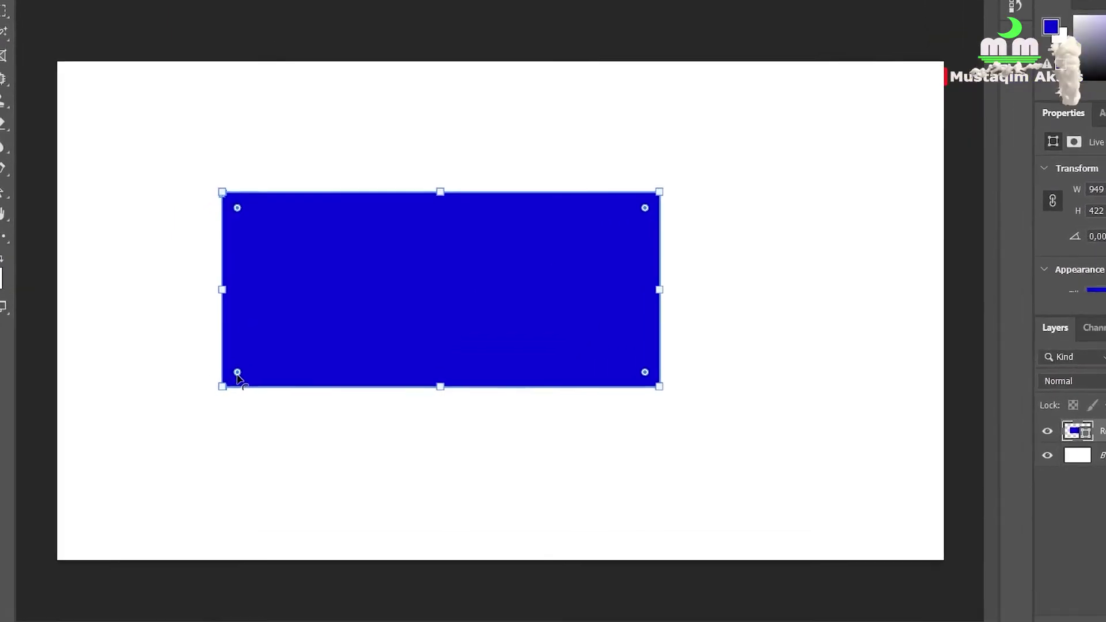
Round only the rectangle's lower-left corner with a large radius and keep the shape selected.
left_click_drag(238, 376, 402, 265)
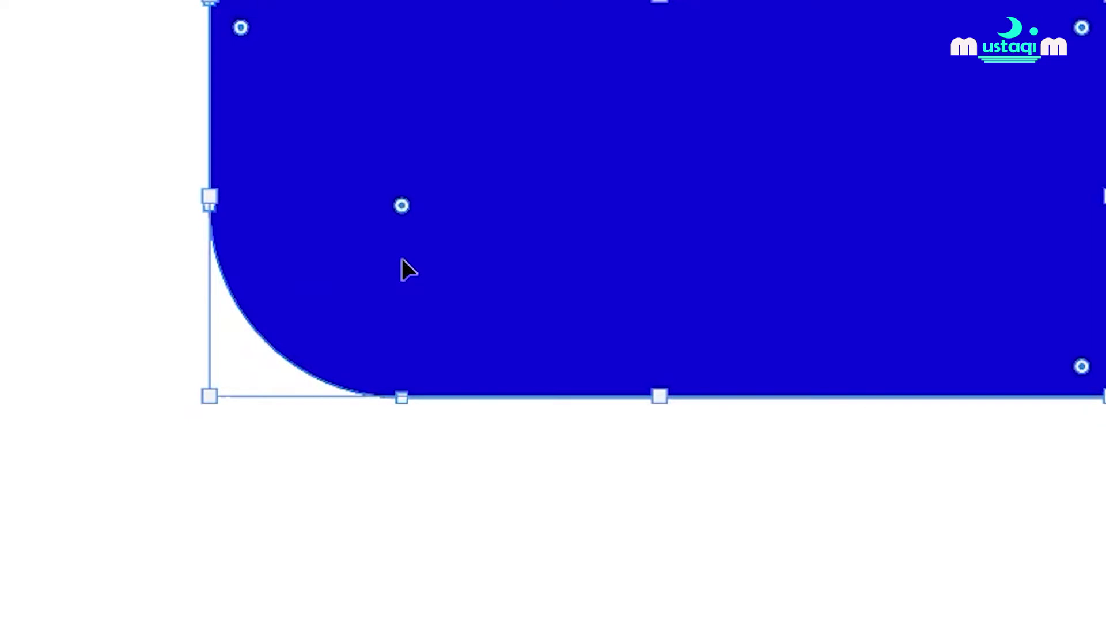
left_click(390, 579)
left_click(694, 158)
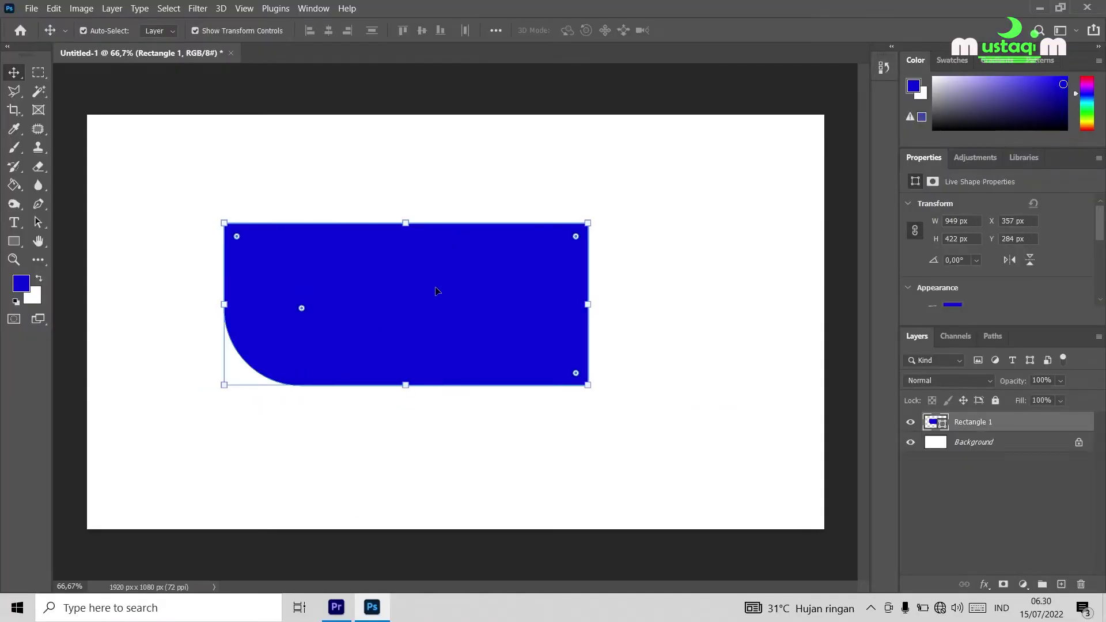
Move the rectangle to about X 322 px, Y 426 px and scale it down proportionally to about 628 × 279 px.
left_click_drag(450, 284, 480, 306)
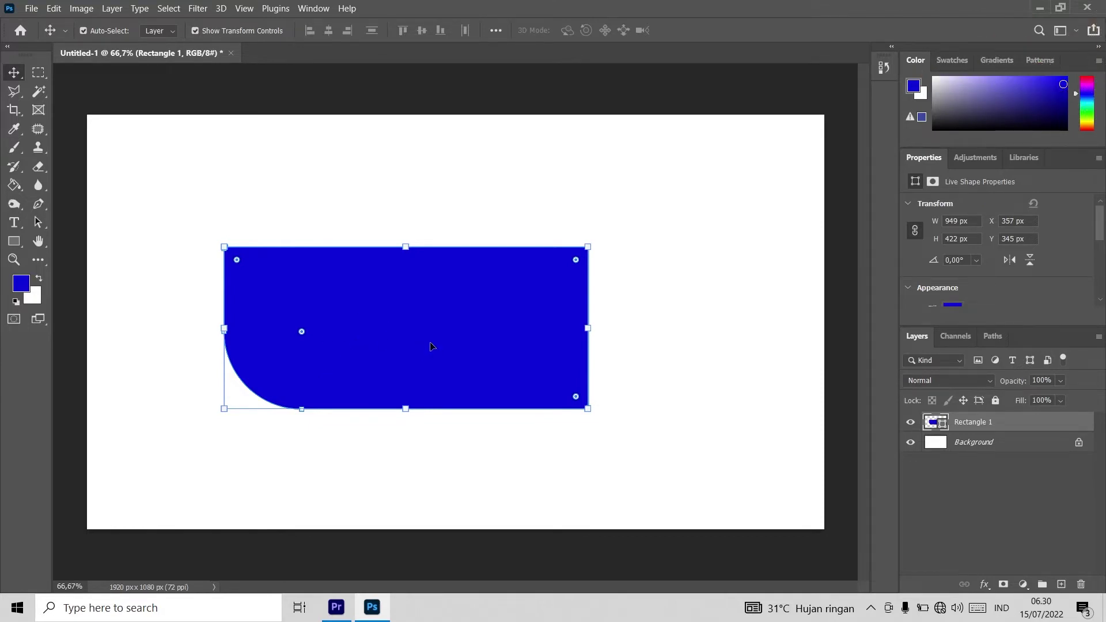
left_click_drag(446, 363, 429, 390)
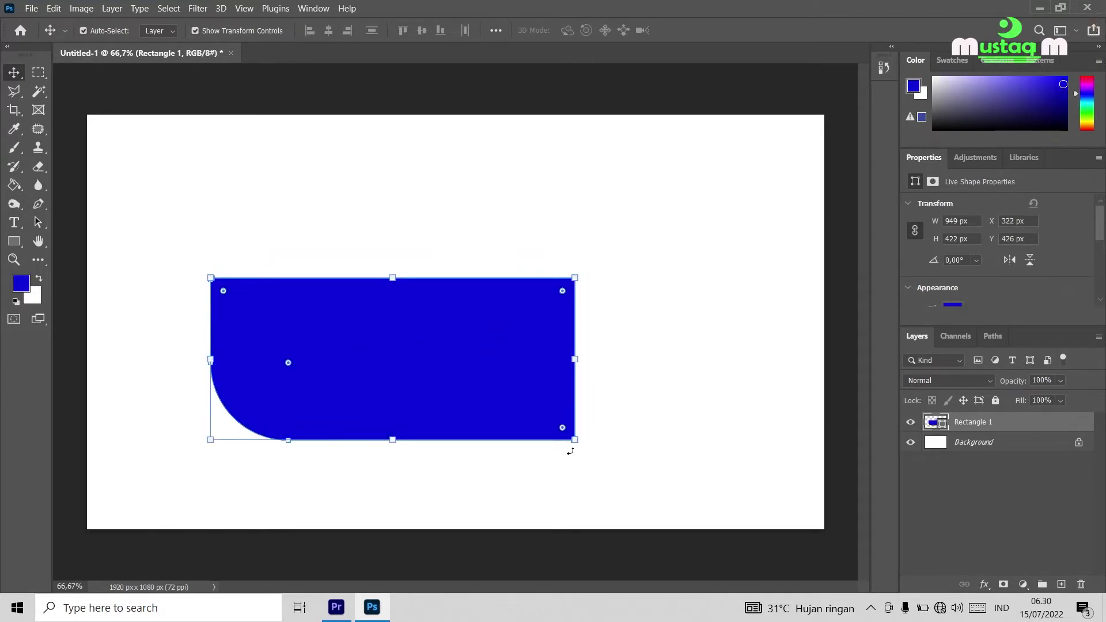
left_click_drag(576, 444, 456, 376)
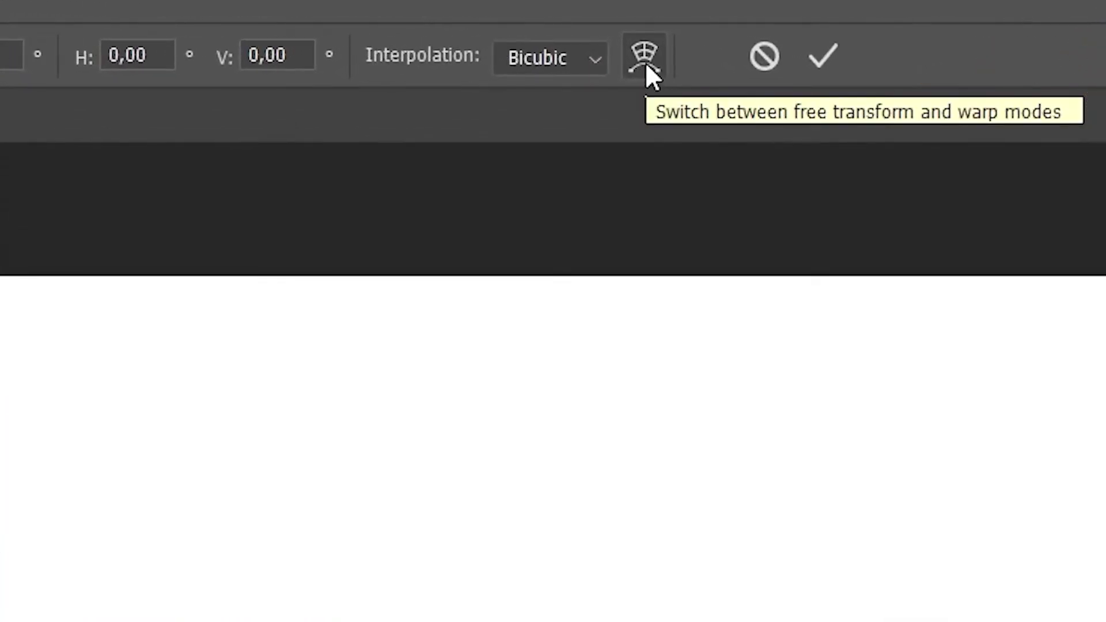
Switch the shape to warp mode and pull its upper-right corner deep inward toward the middle of the shape.
left_click(645, 62)
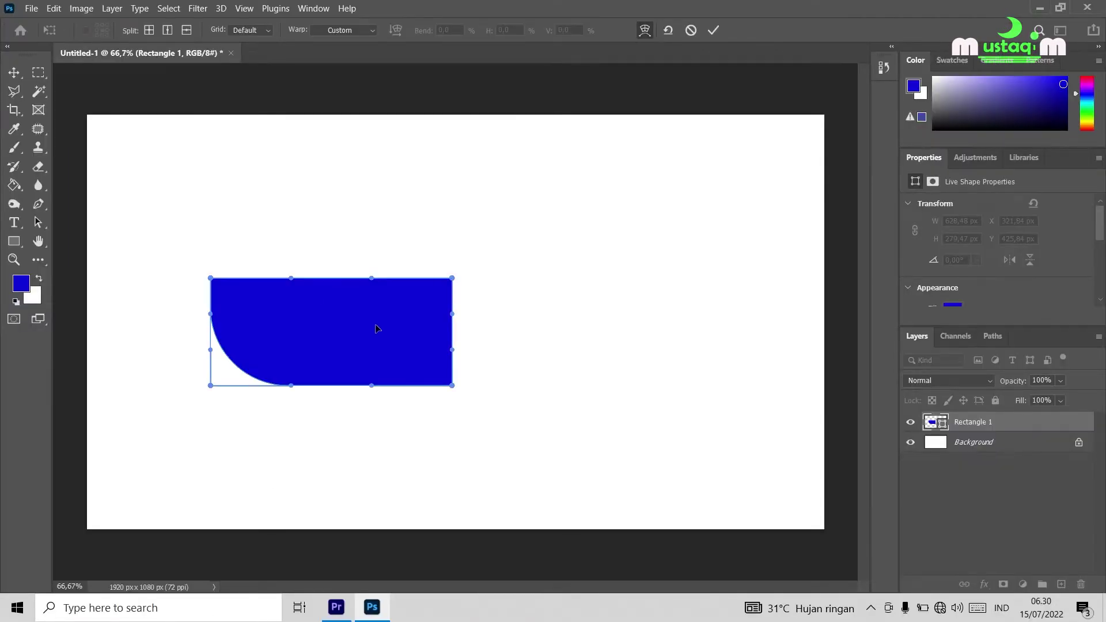
scroll(496, 289, "up", 2)
left_click_drag(496, 289, 674, 245)
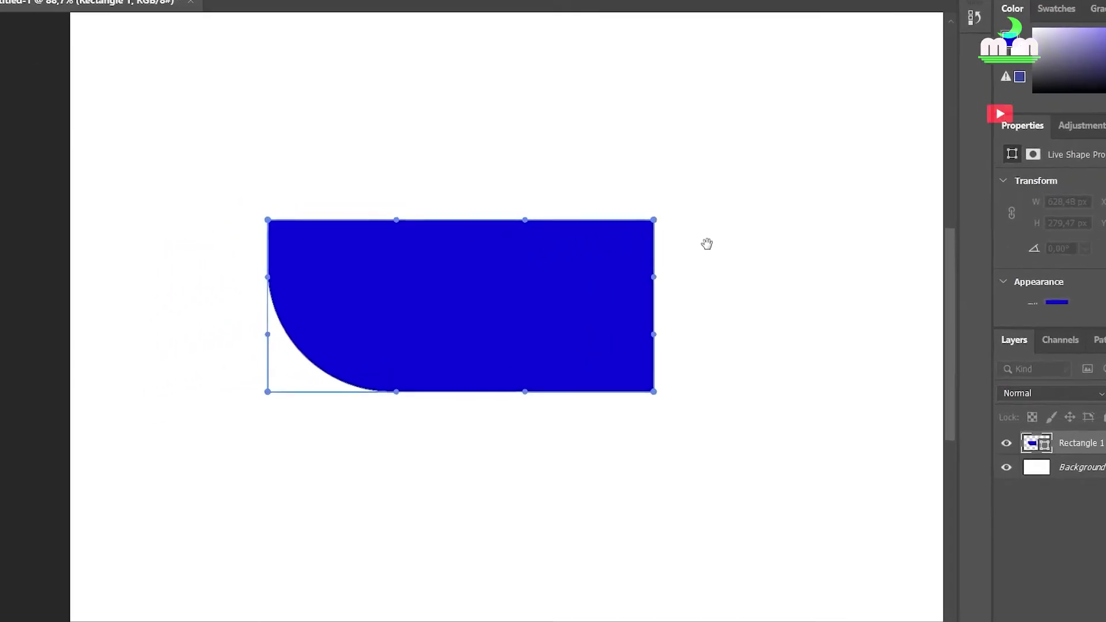
left_click_drag(652, 220, 629, 235)
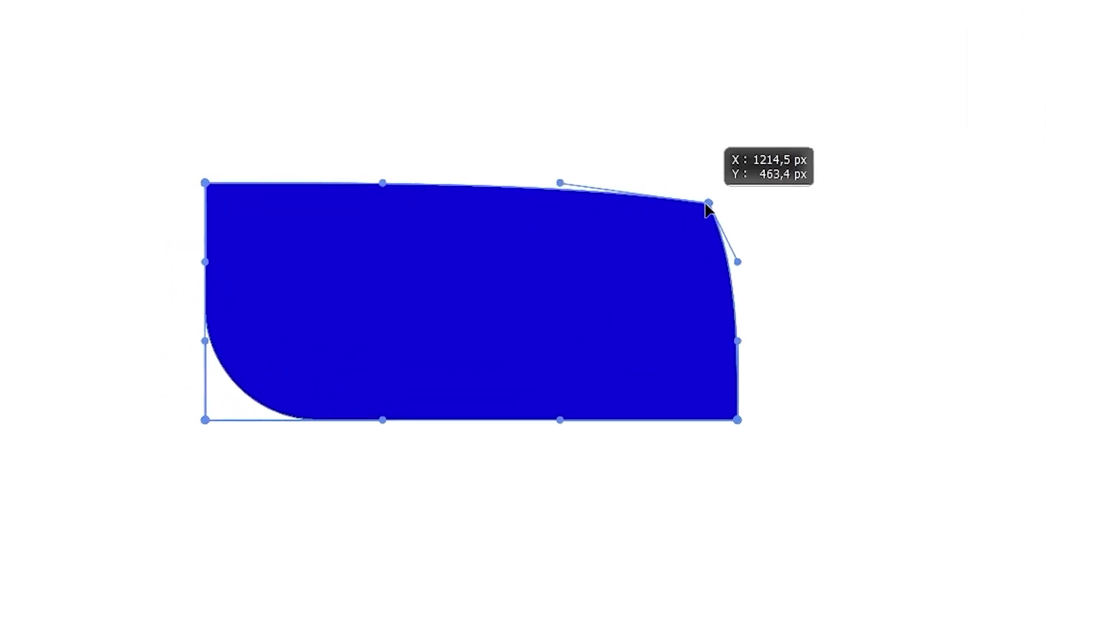
left_click_drag(706, 204, 468, 339)
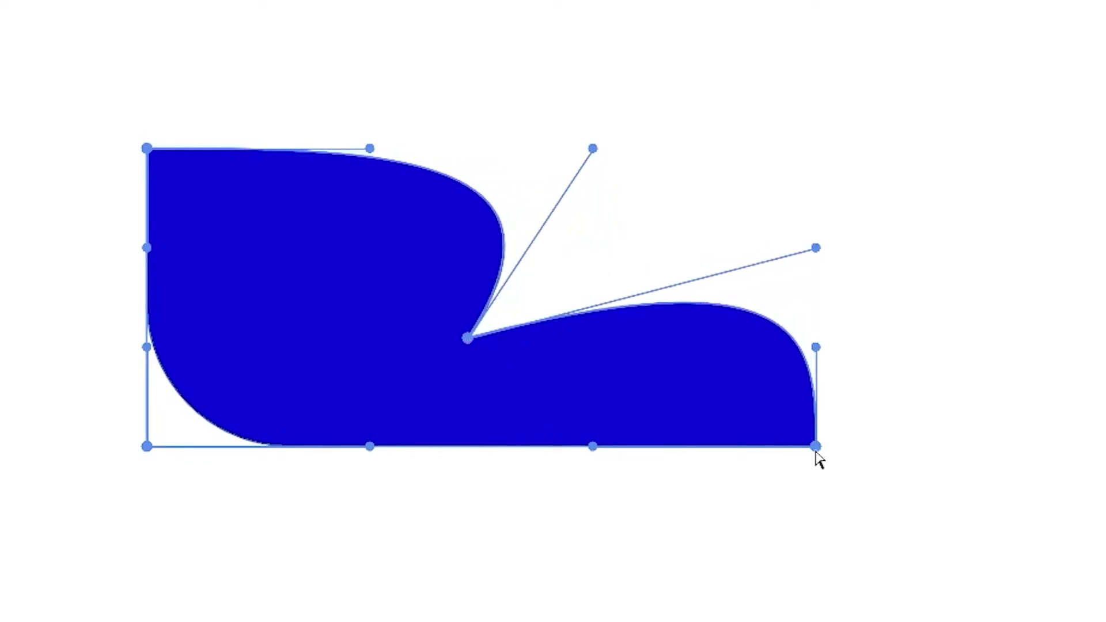
Pull the warp's lower-right and lower-left corners inward, and apply the finished warp.
left_click_drag(816, 447, 473, 385)
left_click_drag(144, 450, 378, 201)
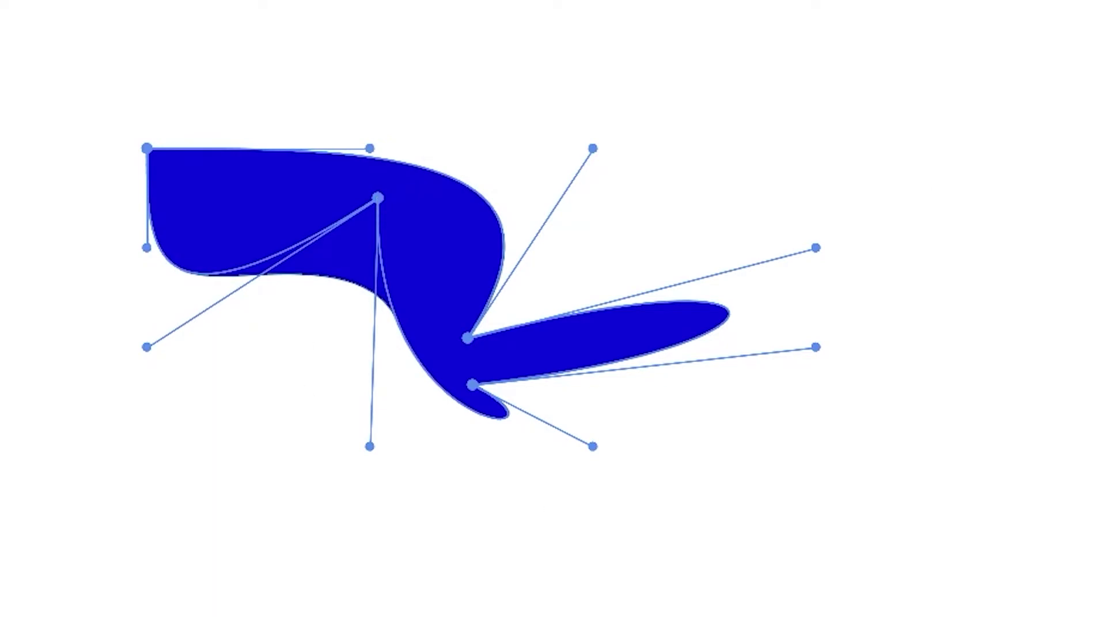
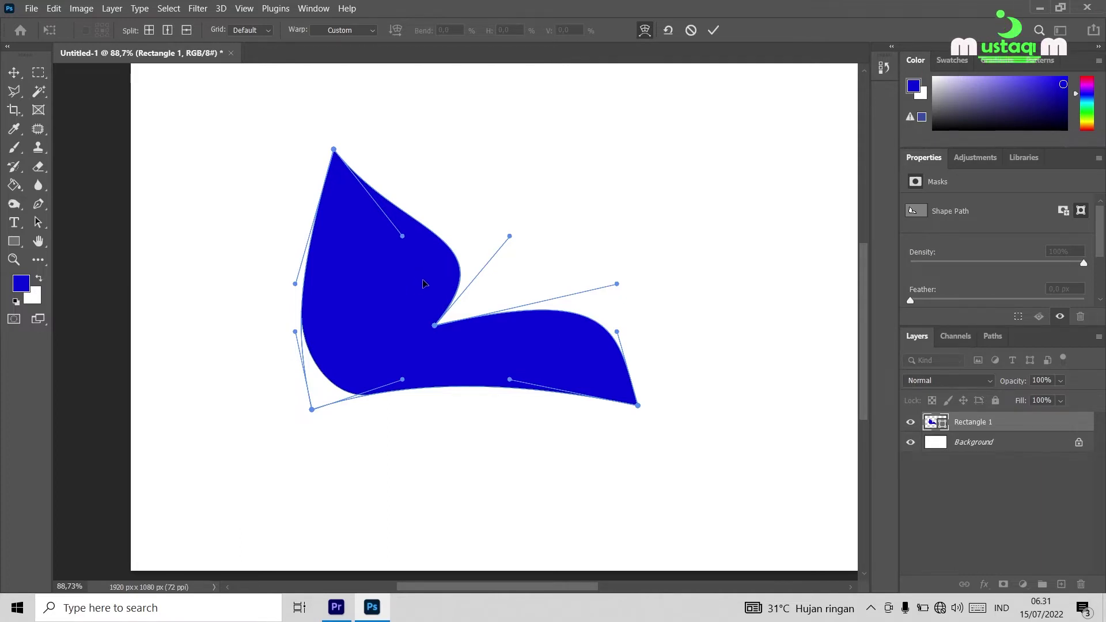
left_click(714, 31)
Scale the warped shape proportionally to about 49.84%, move it to about X 676 px, Y 395 px, and try rotating it freehand.
left_click_drag(559, 323, 590, 291)
left_click_drag(672, 378, 503, 249)
left_click_drag(438, 227, 497, 267)
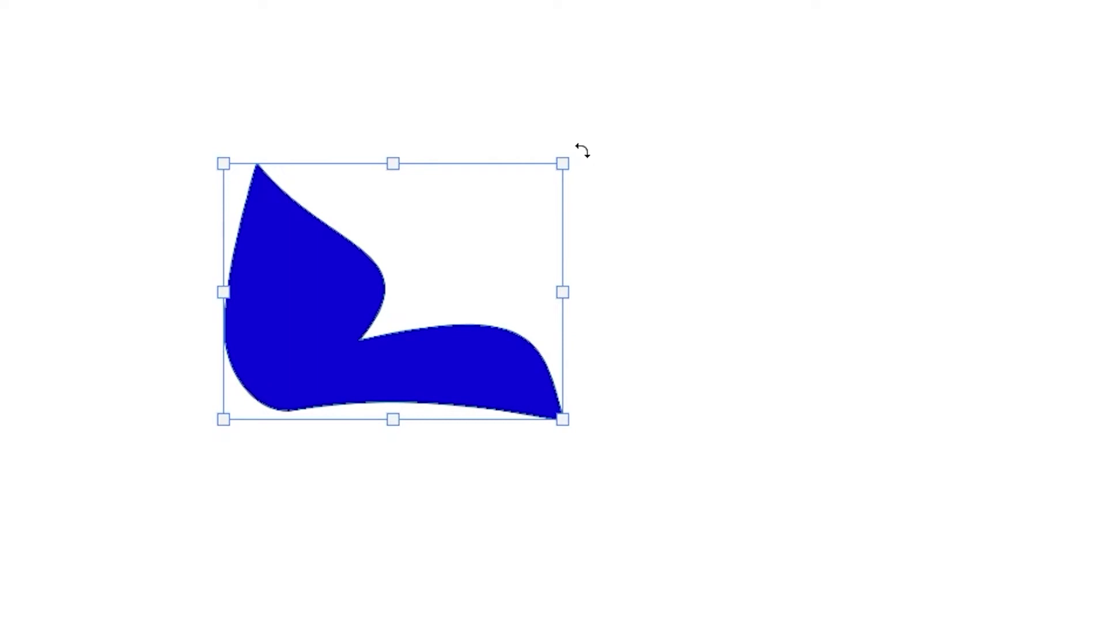
left_click_drag(582, 151, 603, 347)
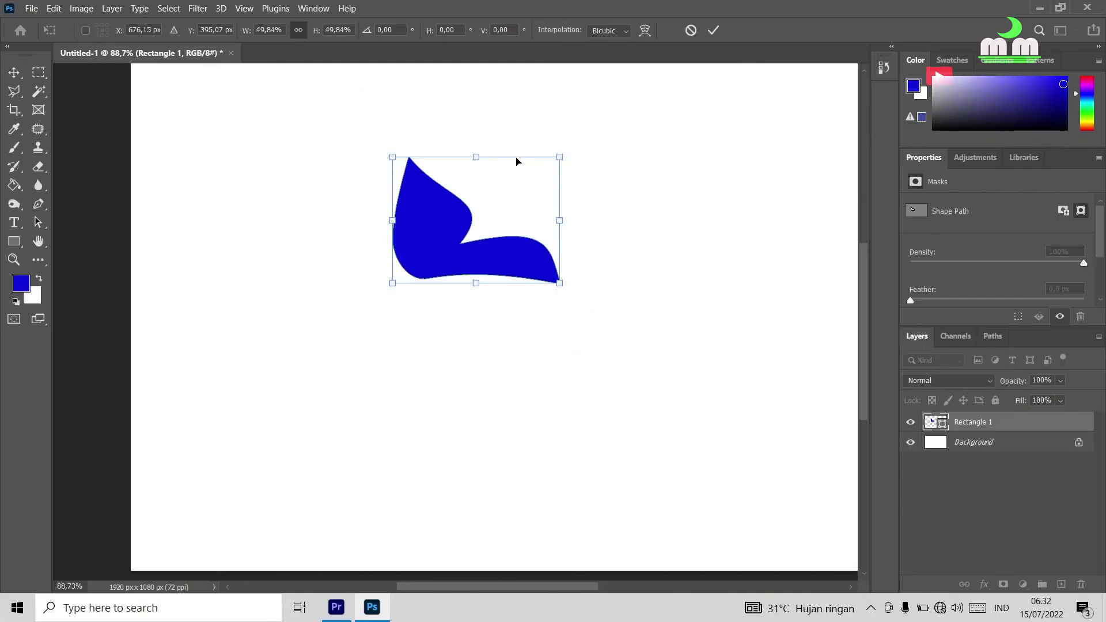
Try turning the shape upside down, and rotate it 90° clockwise and 90° counter-clockwise with the preset rotations.
right_click(516, 161)
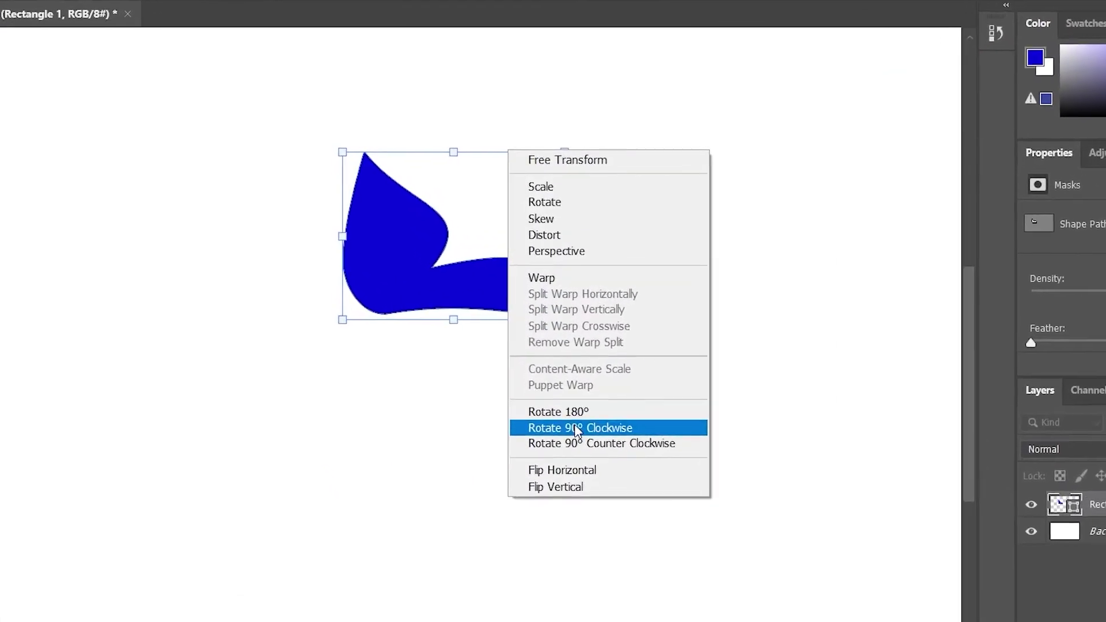
left_click(584, 441)
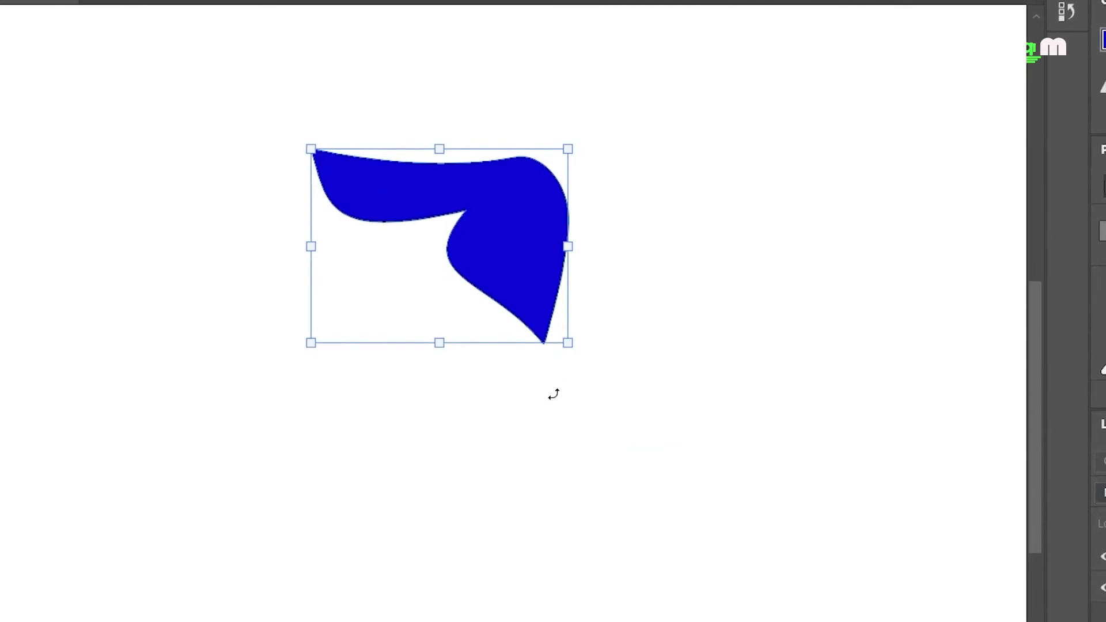
right_click(530, 242)
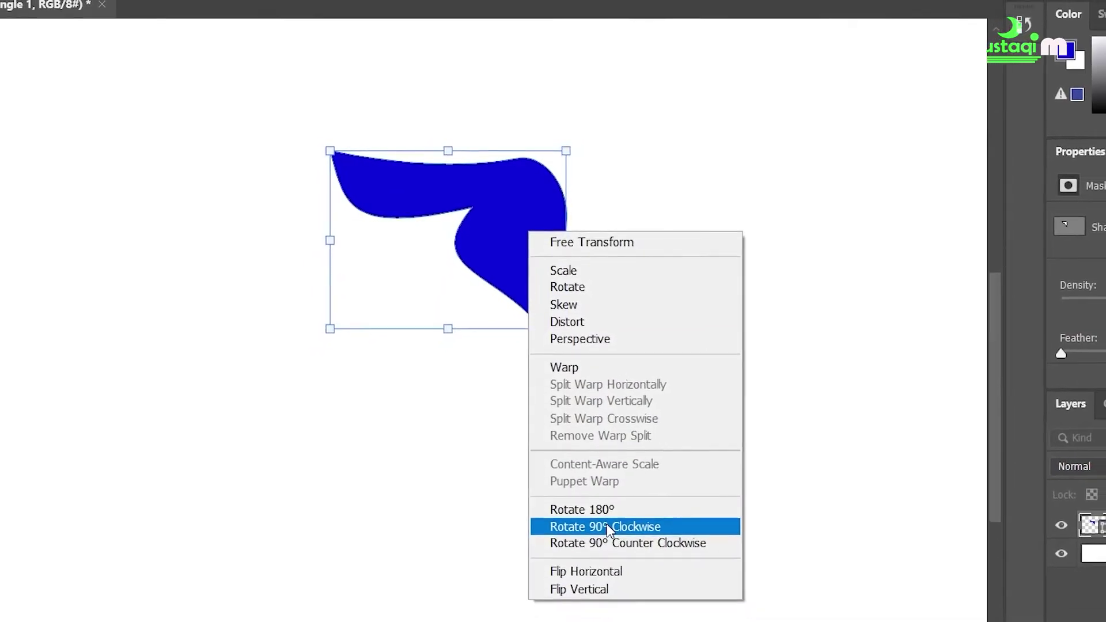
left_click(607, 529)
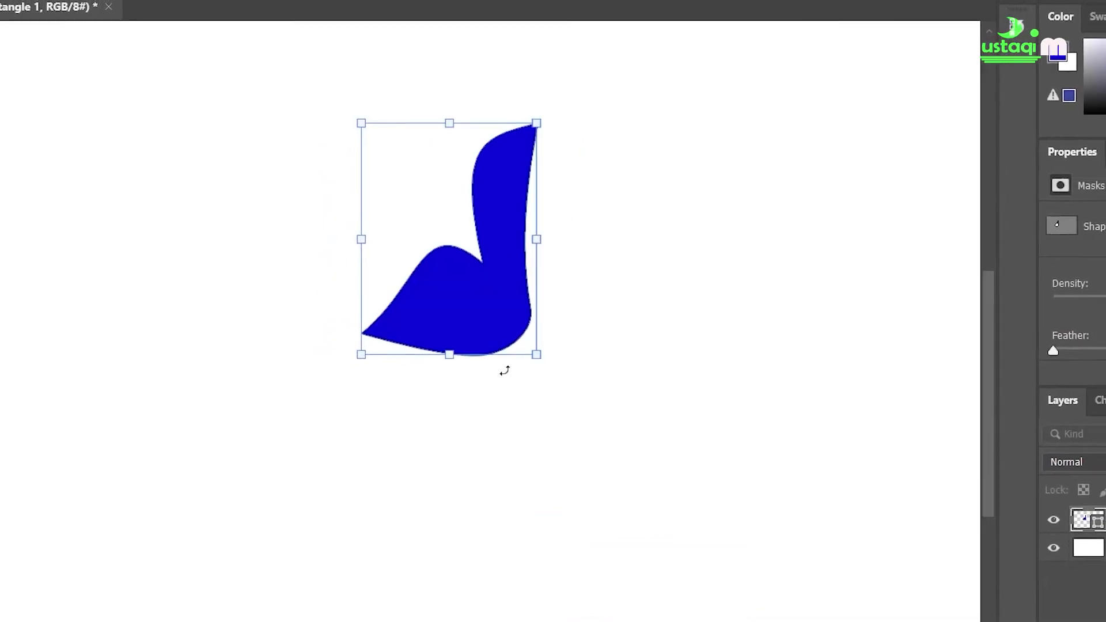
right_click(502, 309)
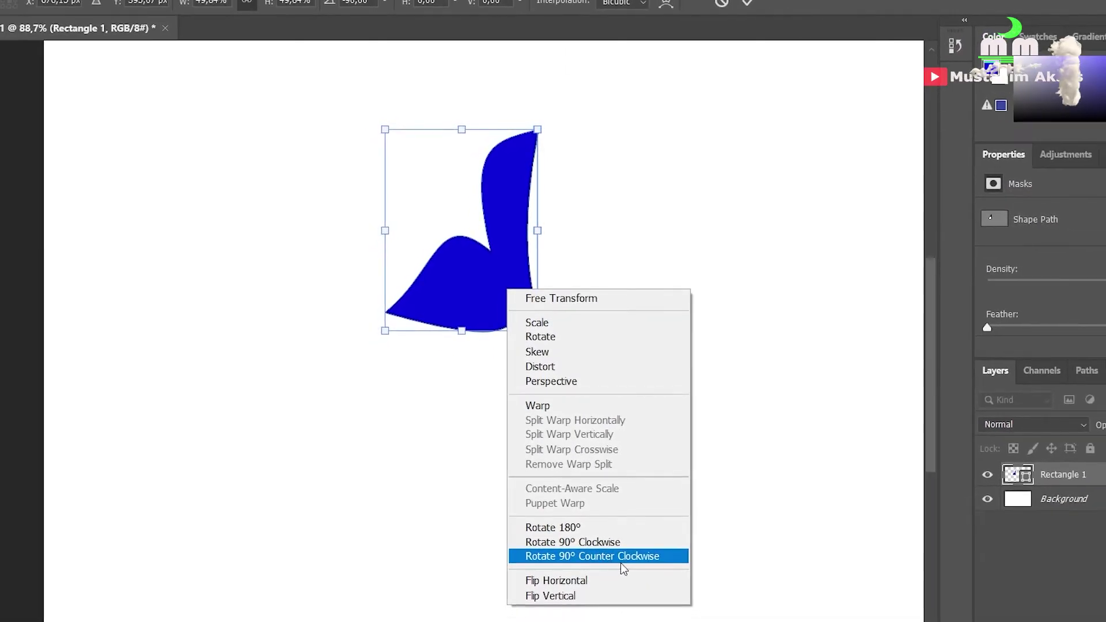
left_click(637, 563)
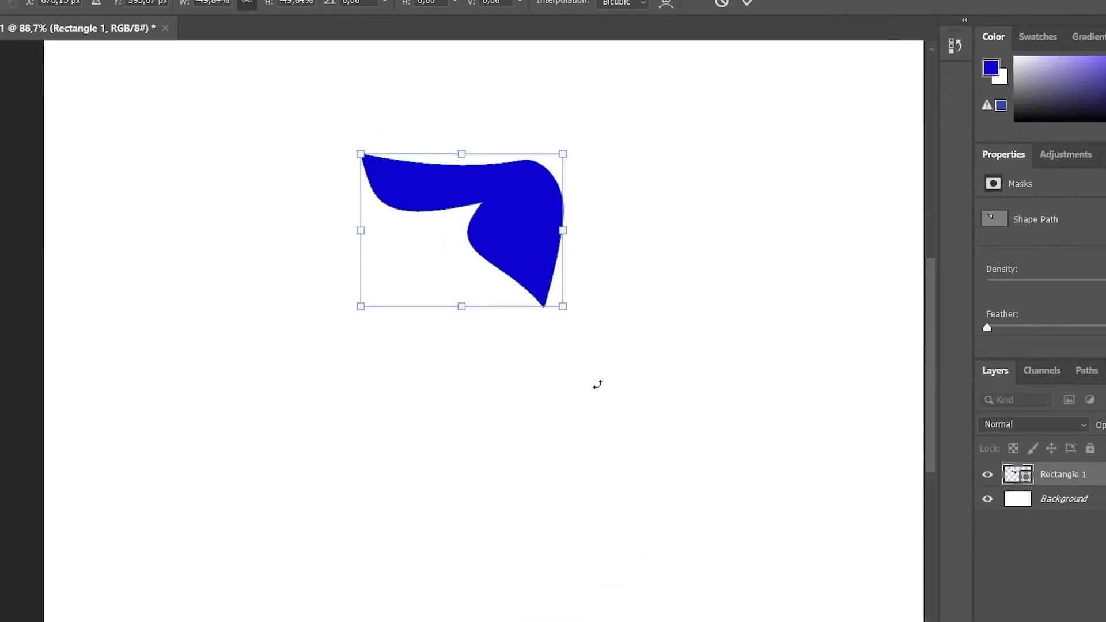
Try flipping the shape horizontally and vertically.
right_click(495, 226)
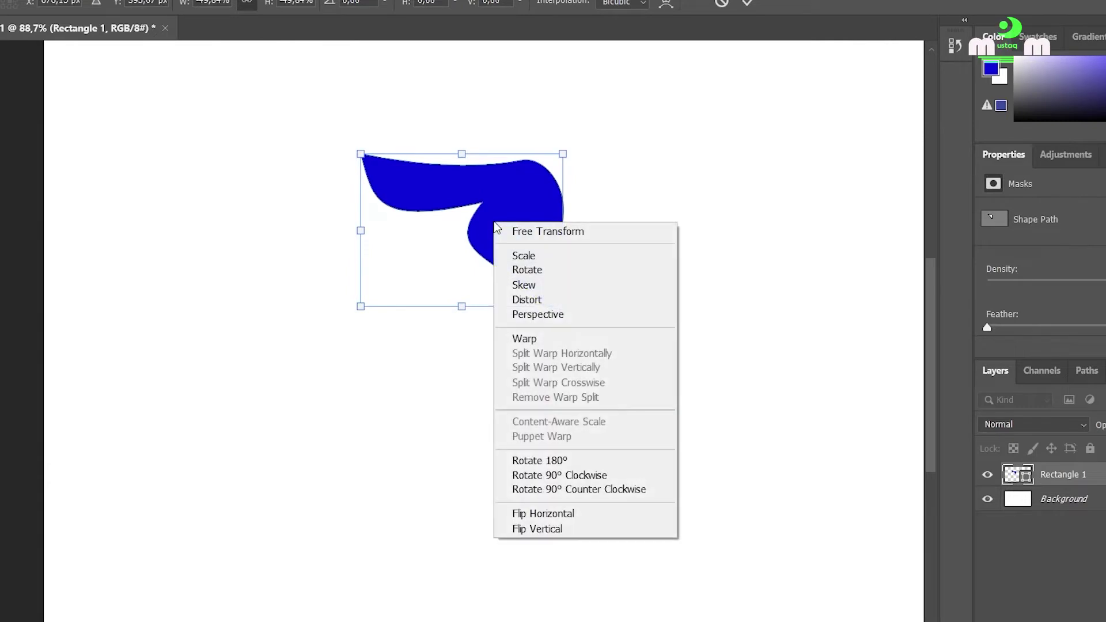
left_click(552, 514)
right_click(431, 224)
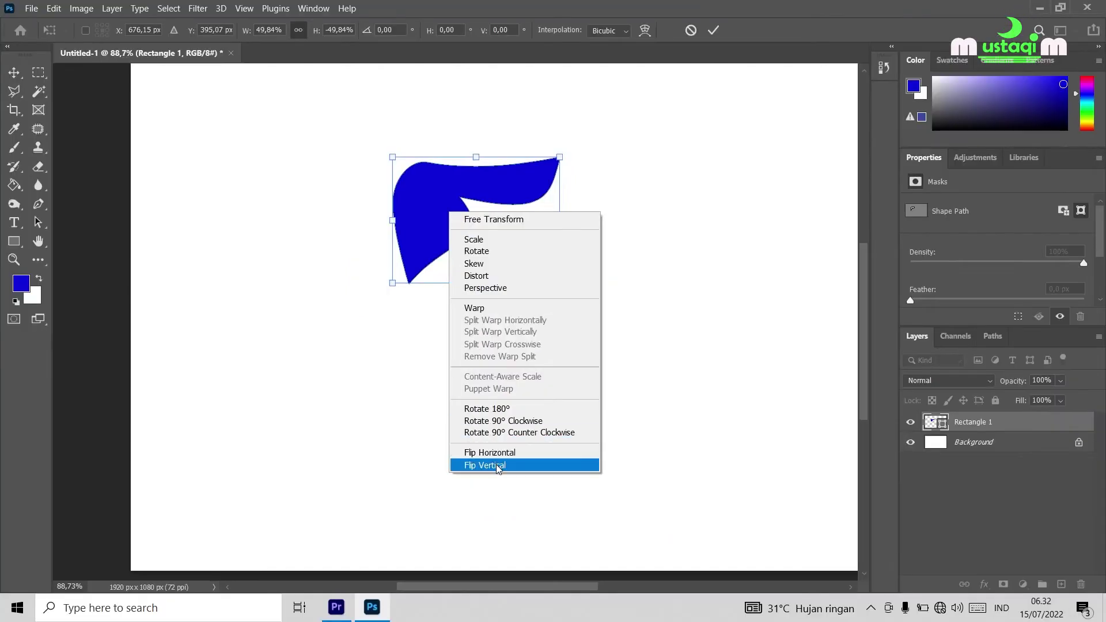
left_click(498, 469)
right_click(477, 261)
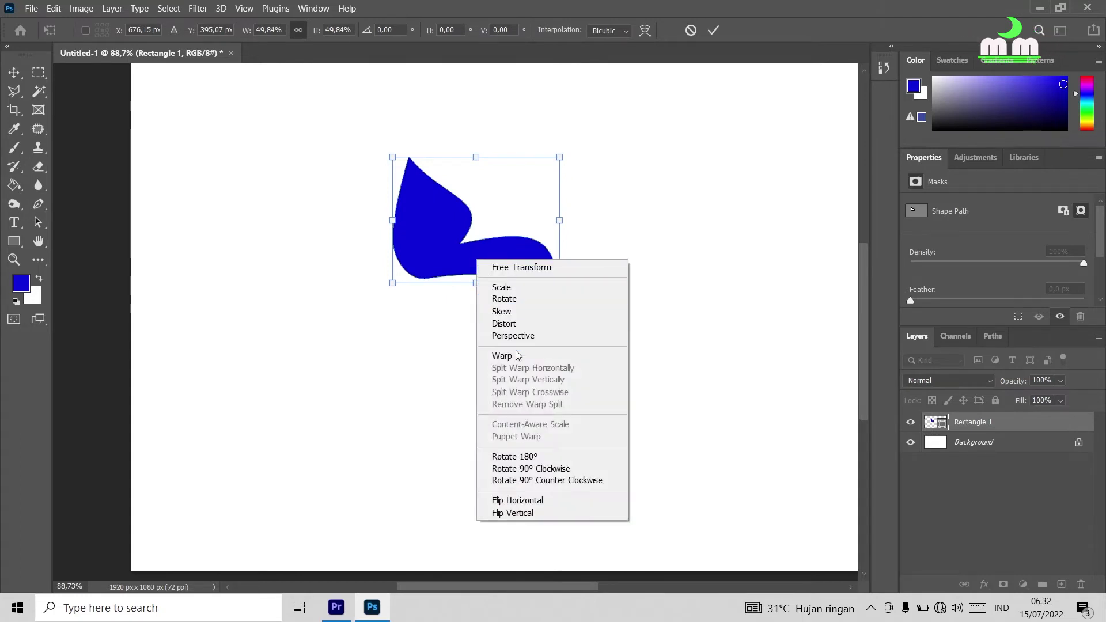
left_click(529, 268)
right_click(519, 260)
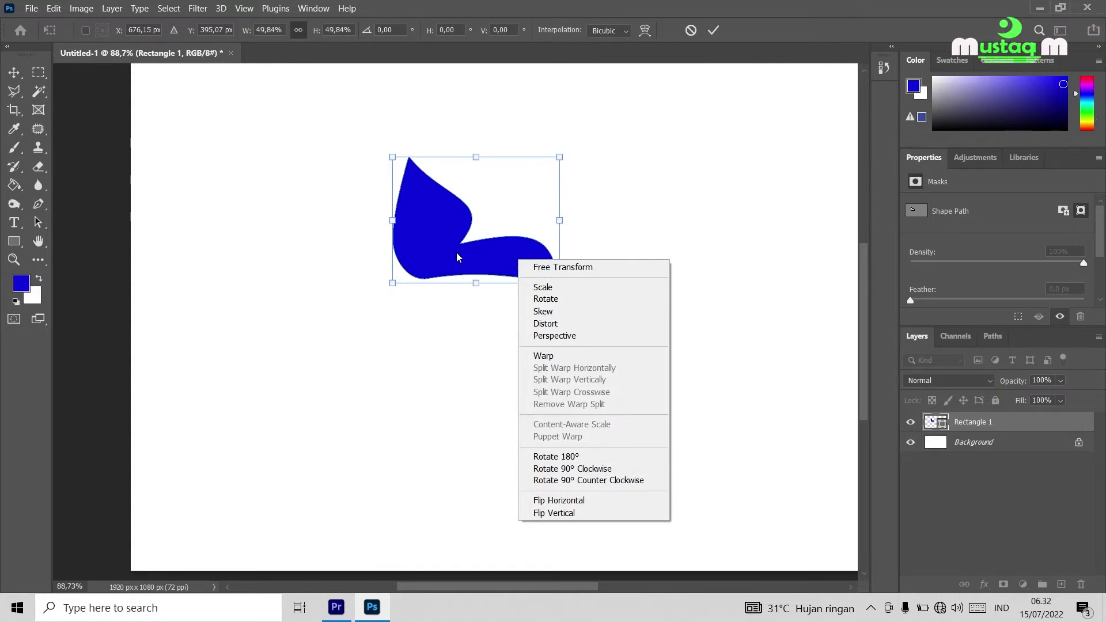
left_click(620, 182)
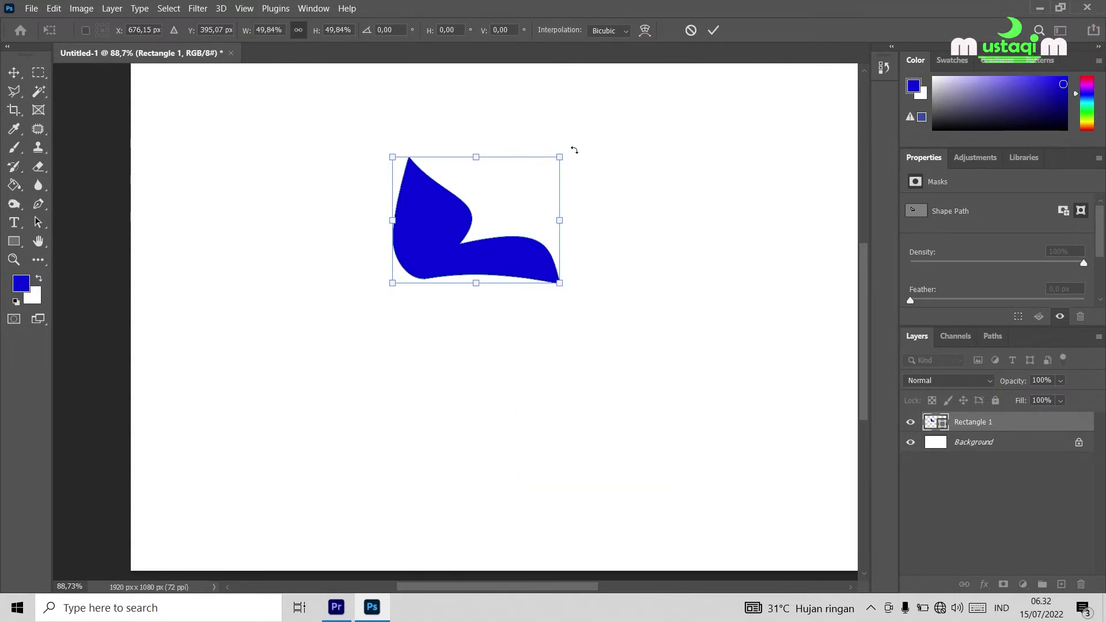
Rotate the shape by about 1.18°, apply the transformation and shift the shape slightly on the canvas.
mouse_move(574, 155)
left_mouse_down()
mouse_move(593, 225)
mouse_move(581, 174)
mouse_move(536, 138)
mouse_move(565, 159)
left_mouse_up()
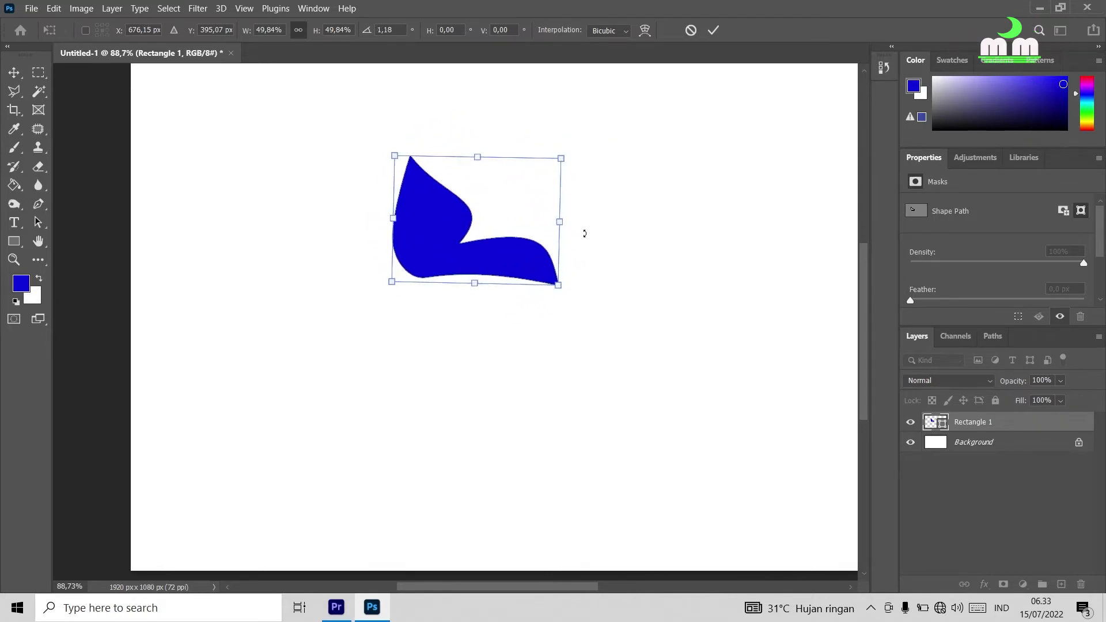
scroll(583, 233, "up", 5)
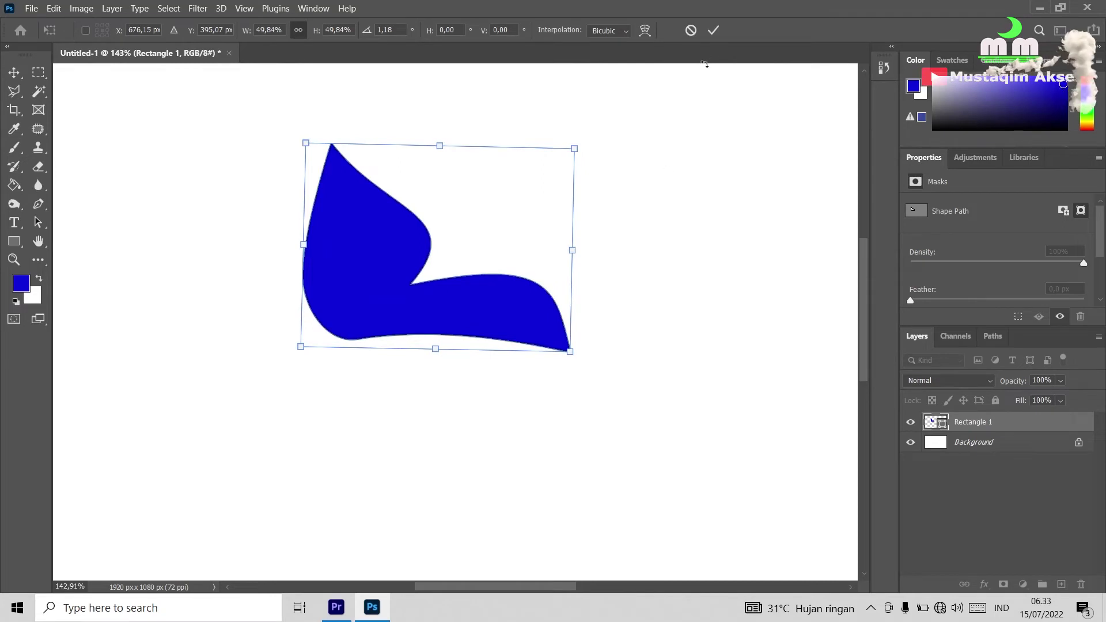
left_click(713, 30)
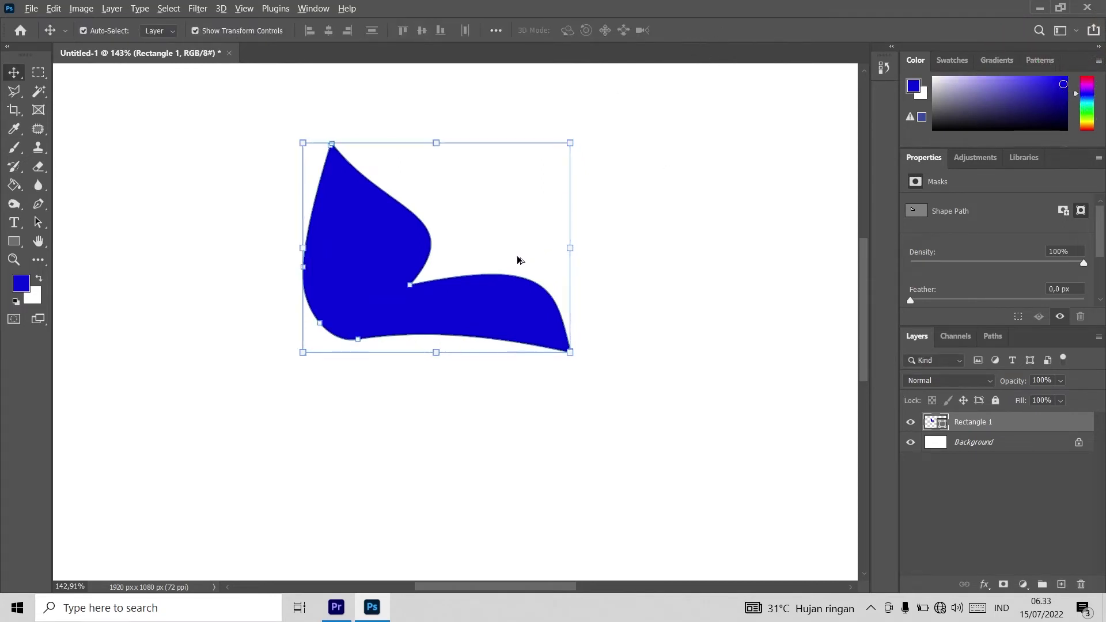
scroll(517, 260, "down", 2)
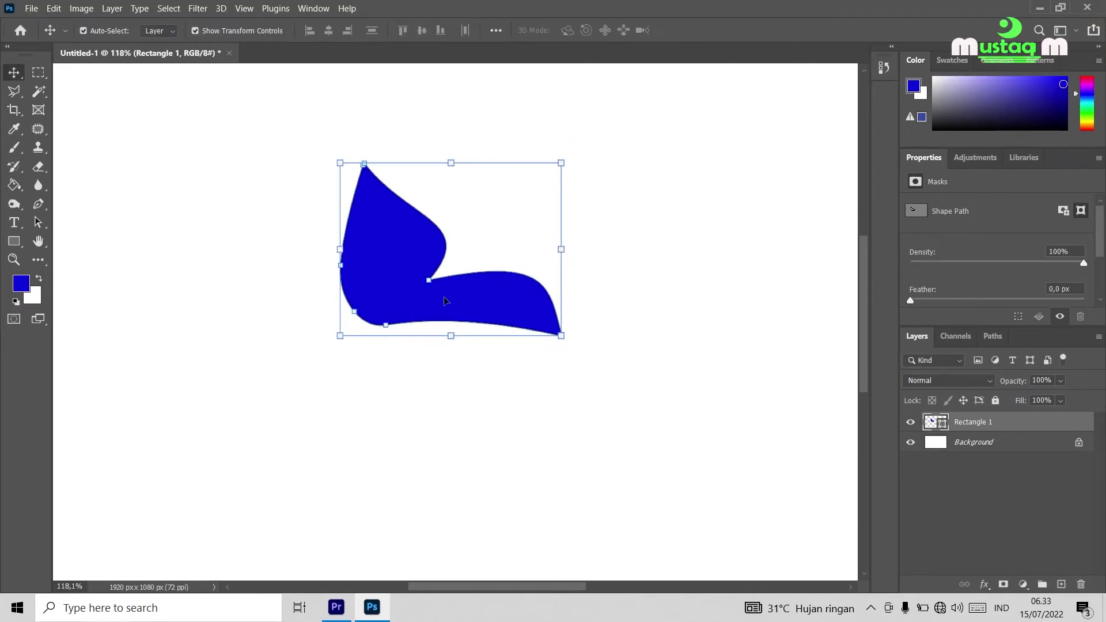
left_click_drag(461, 300, 487, 307)
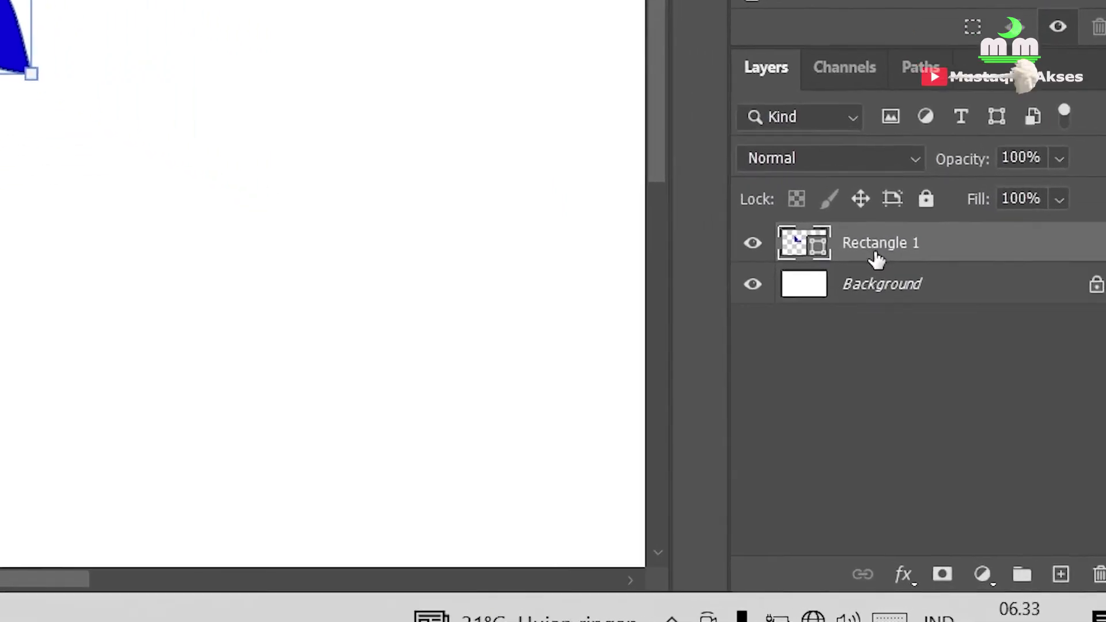
Duplicate the Rectangle 1 layer and move the copy horizontally to the right of the original shape.
left_click_drag(878, 246, 895, 255)
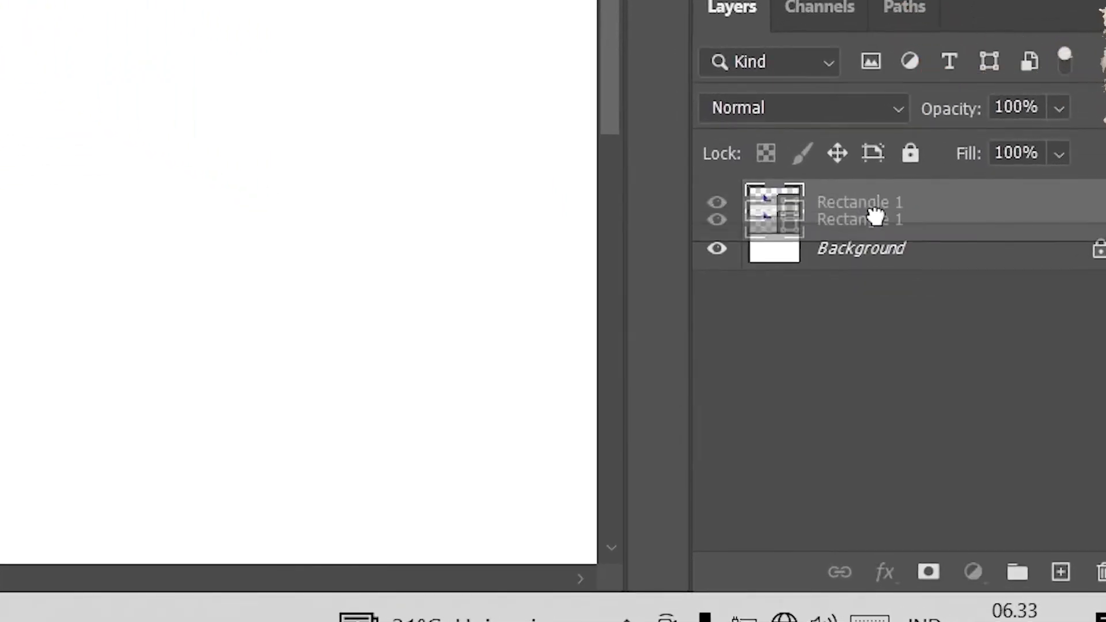
left_click_drag(876, 218, 1063, 573)
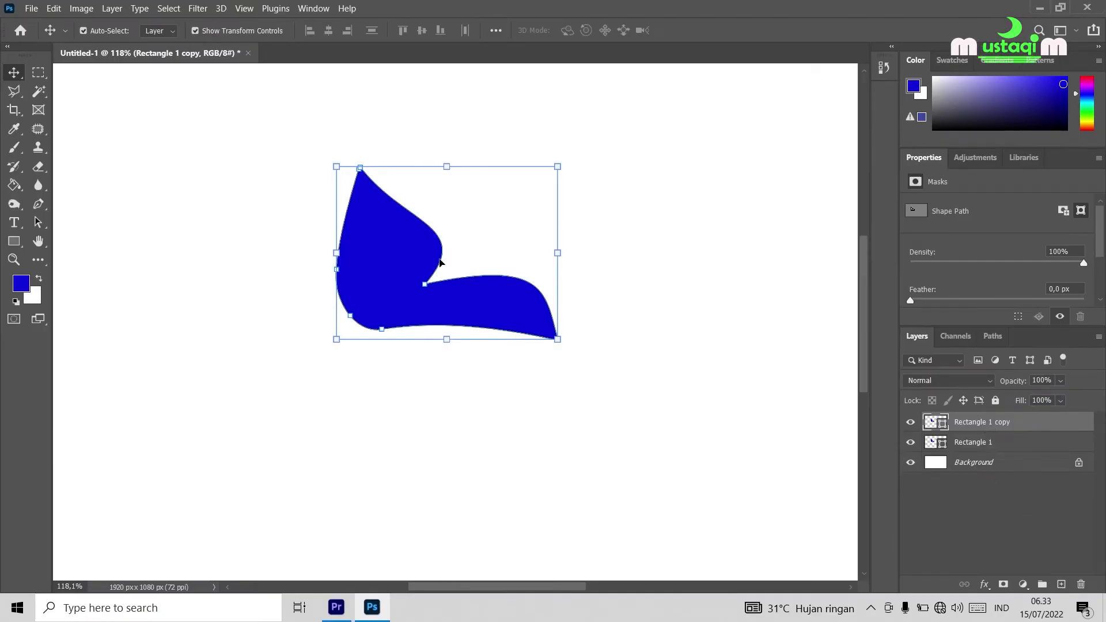
left_click_drag(416, 258, 688, 299)
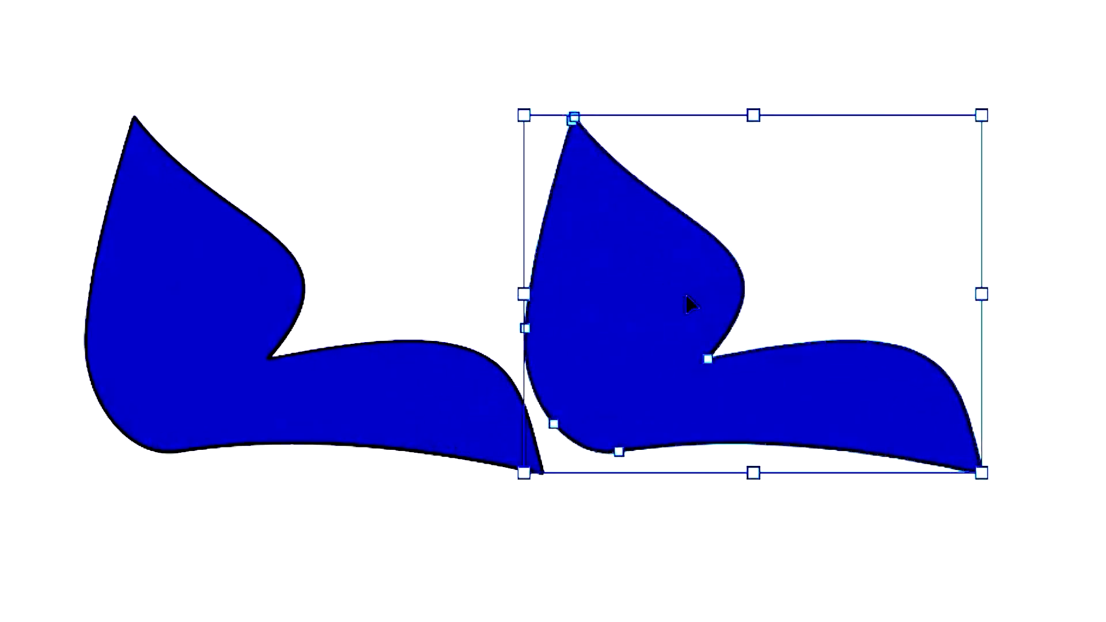
Reposition the original and the copy so they sit level side by side with their bounding boxes touching.
left_click_drag(249, 346, 233, 344)
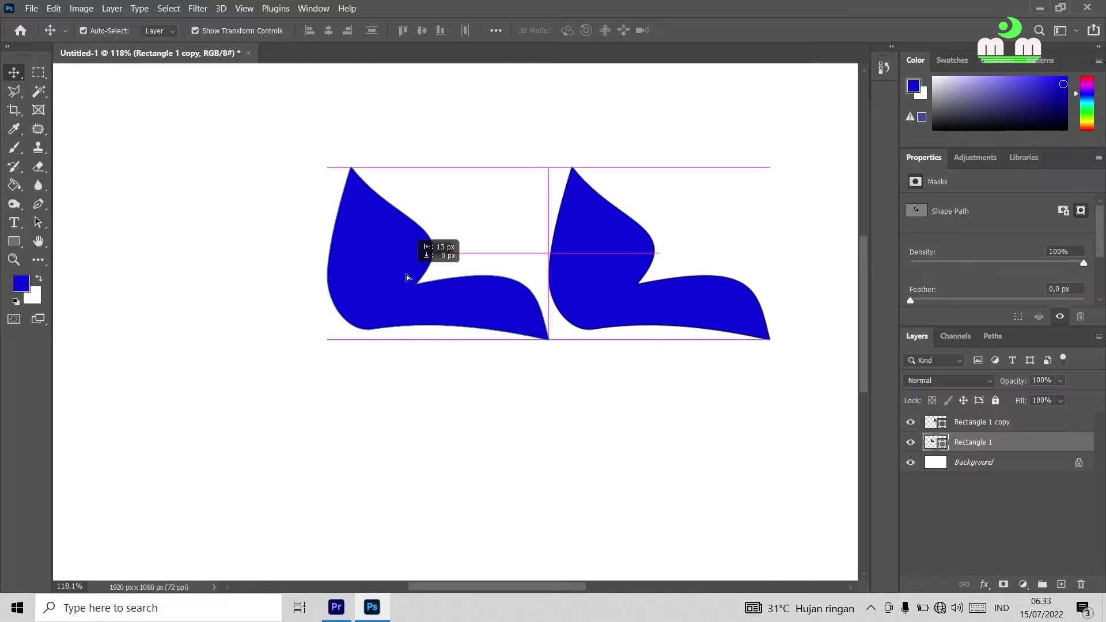
left_click_drag(404, 277, 315, 278)
left_click_drag(592, 277, 541, 280)
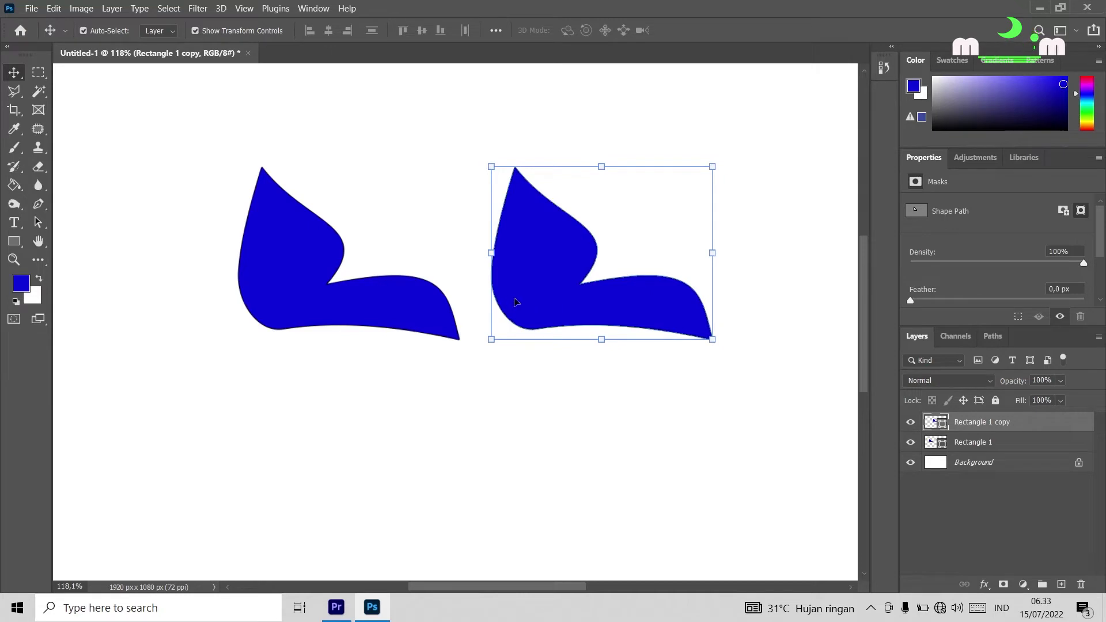
left_click_drag(364, 296, 397, 297)
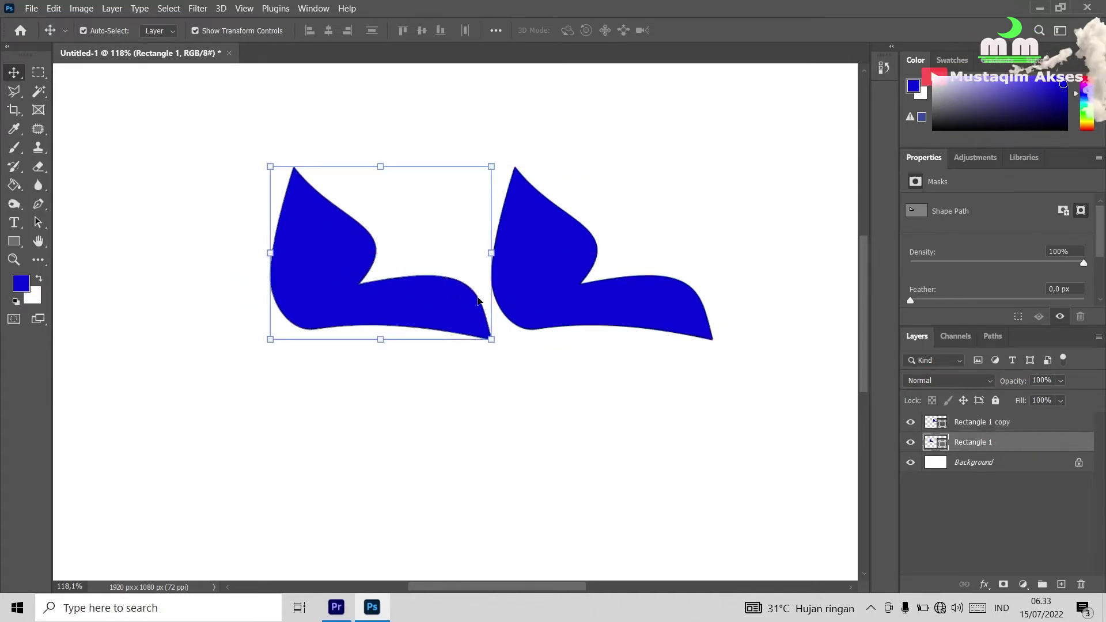
left_click(550, 235)
left_click(340, 258)
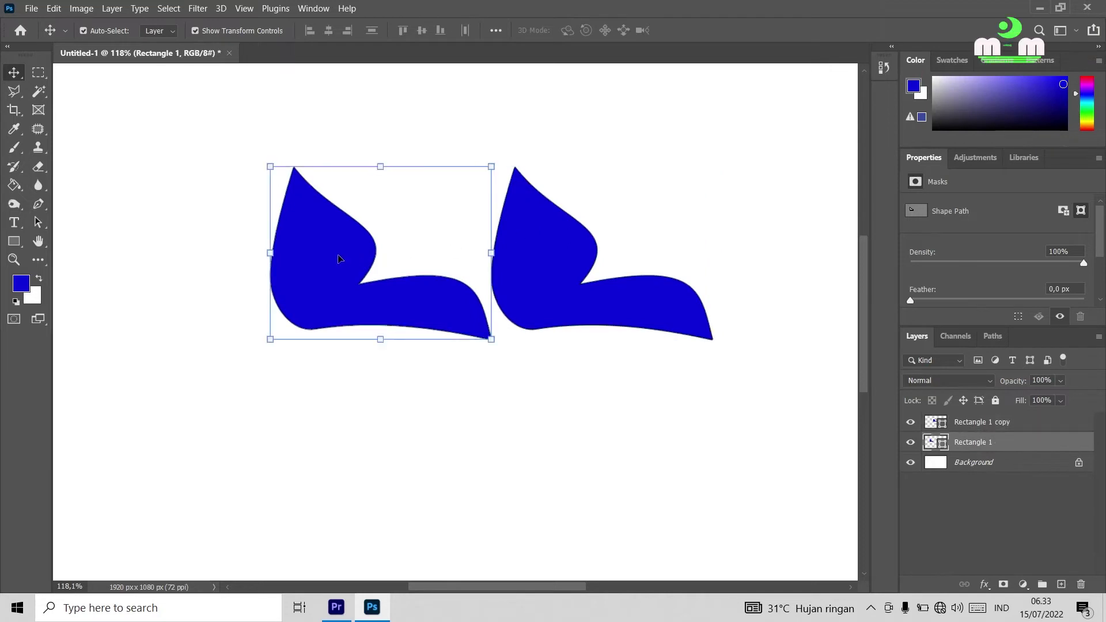
right_click(366, 167)
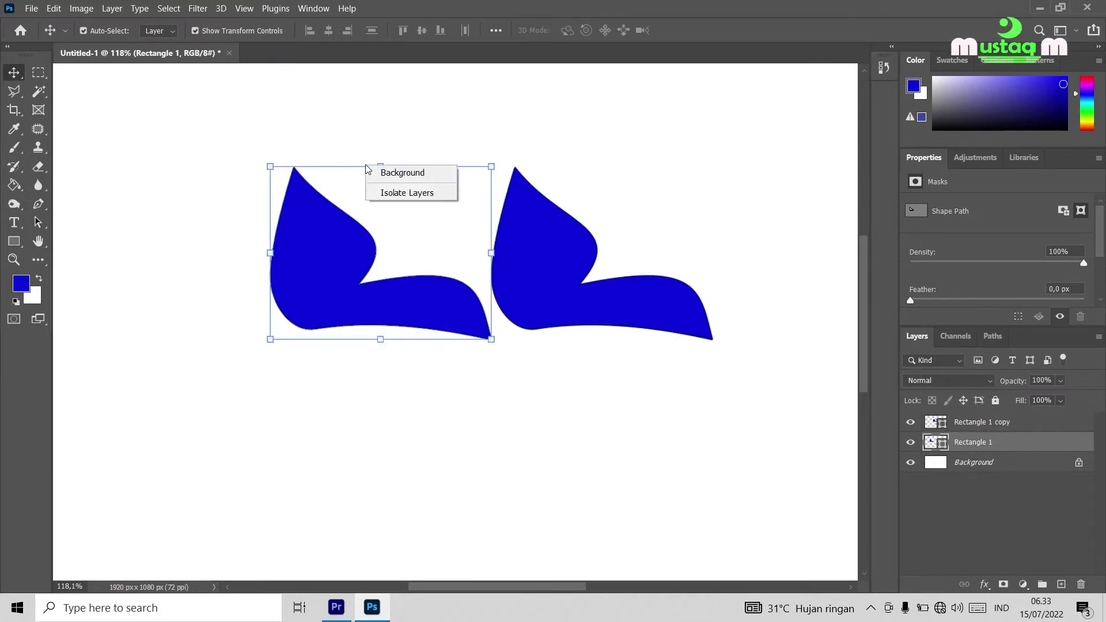
right_click(350, 188)
left_click(339, 223)
right_click(336, 223)
left_click(447, 183)
Flip the original Rectangle 1 shape horizontally with Free Transform so it mirrors the copy beside it.
key("ctrl+t")
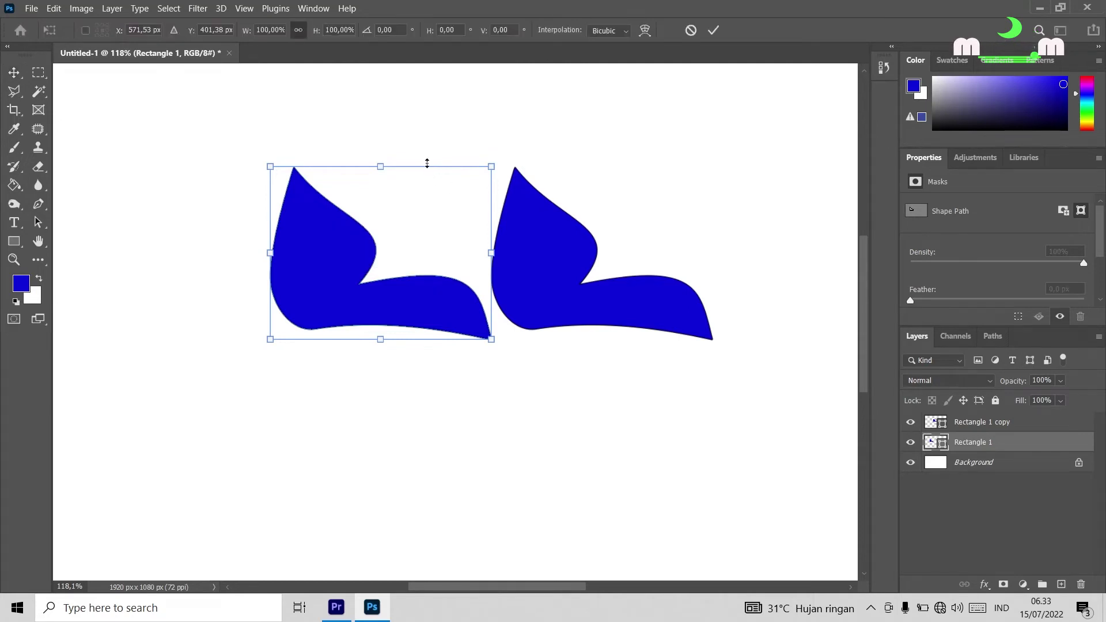
right_click(421, 195)
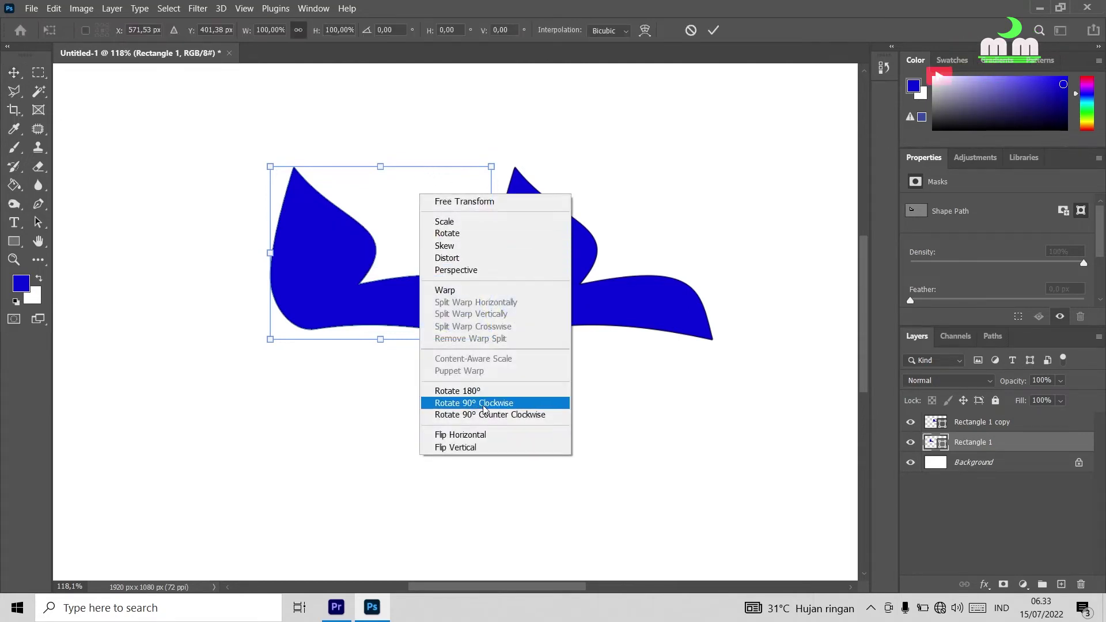
left_click(473, 434)
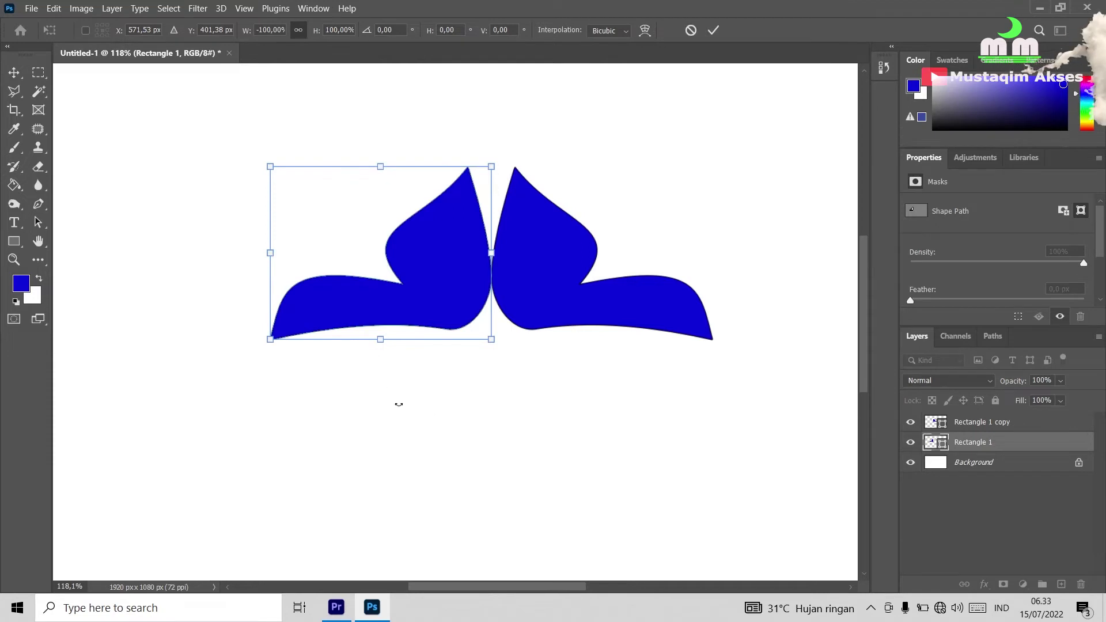
Apply the horizontal flip, select both mirrored shapes and shift the pair slightly to the right on the canvas.
left_click(714, 31)
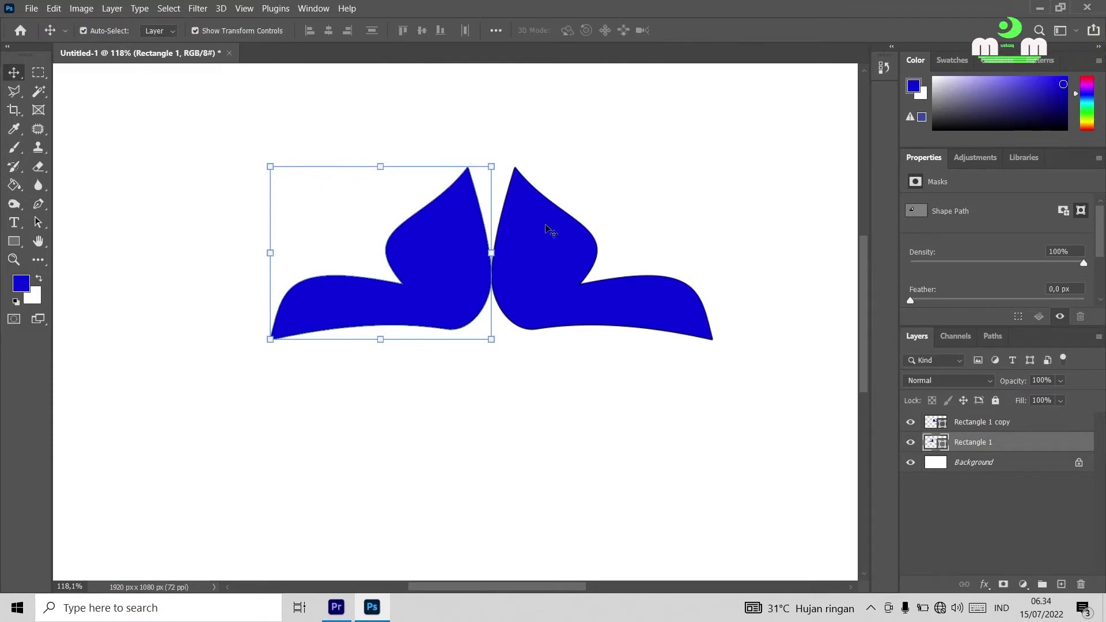
scroll(450, 364, "down", 3)
left_click(486, 397)
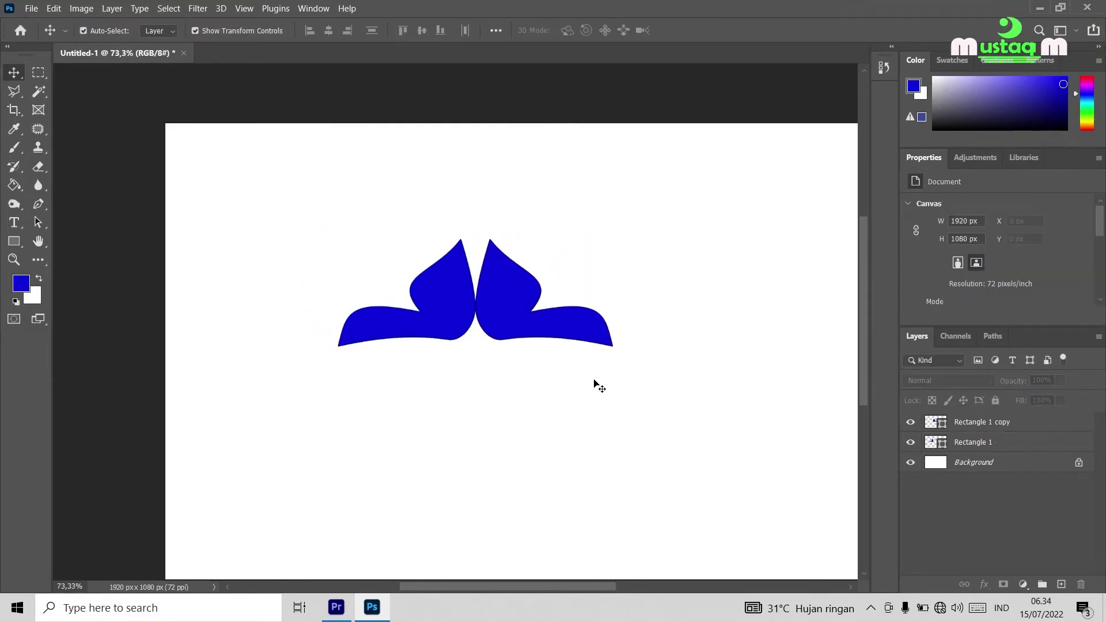
left_click_drag(644, 379, 314, 254)
mouse_move(518, 299)
left_mouse_down()
mouse_move(582, 298)
mouse_move(522, 298)
mouse_move(547, 298)
mouse_move(525, 297)
mouse_move(520, 313)
left_mouse_up()
left_click(666, 424)
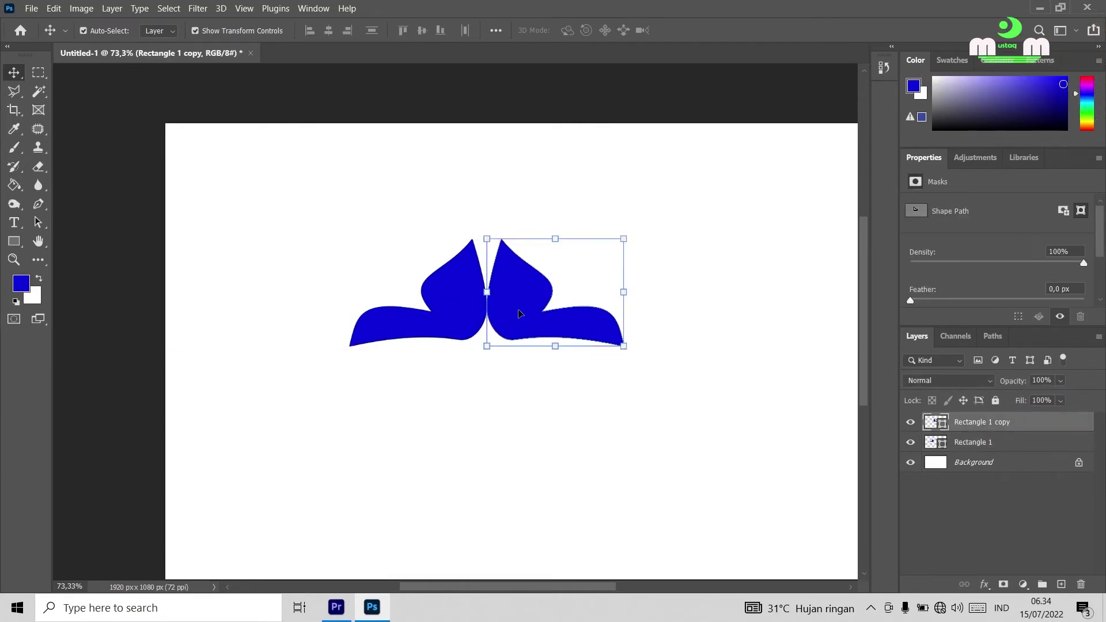
Duplicate the Rectangle 1 and Rectangle 1 copy layers together and move the duplicated pair straight down below the originals.
left_click(984, 446, "shift")
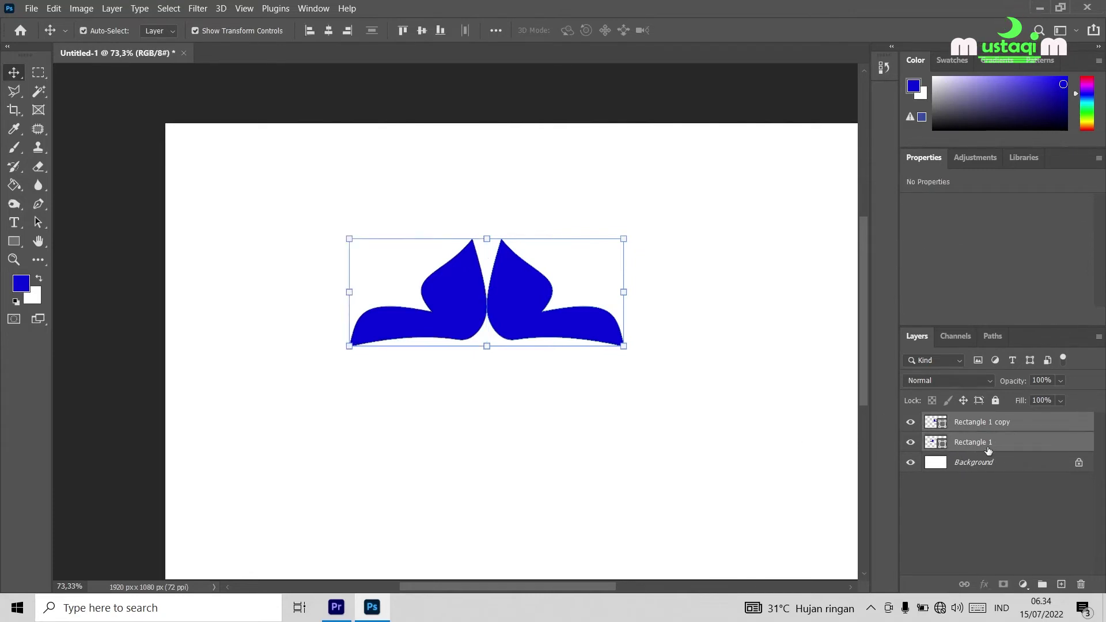
left_click_drag(973, 447, 1061, 585)
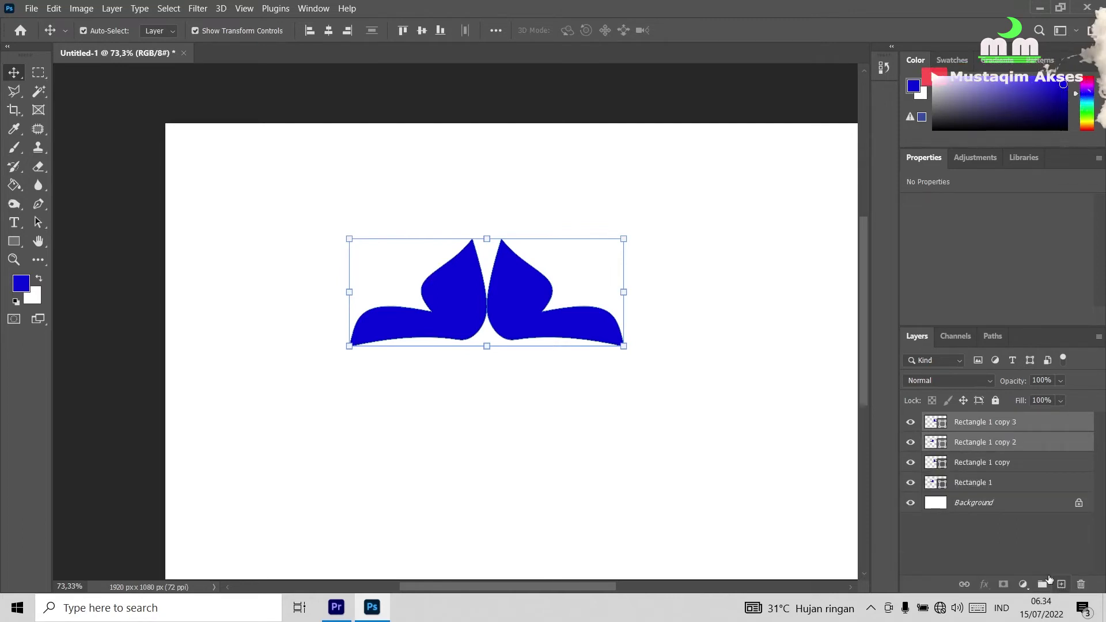
left_click_drag(531, 315, 529, 398)
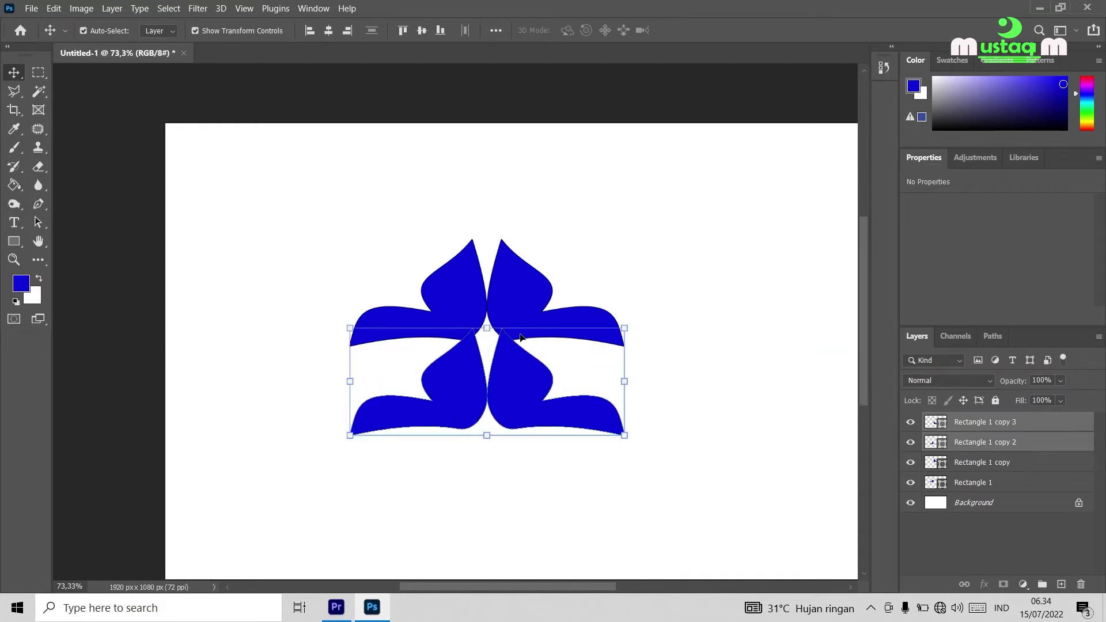
Rotate the duplicated pair 180° with Free Transform, then move it down to leave a narrow gap beneath the upper pair.
key("ctrl+t")
right_click(512, 350)
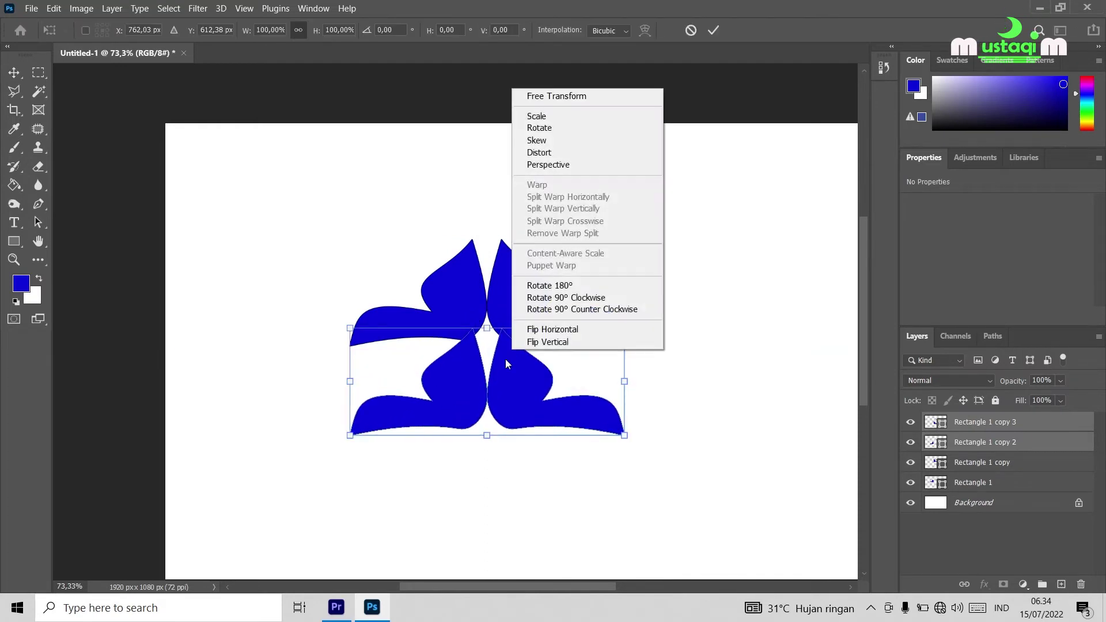
left_click(507, 364)
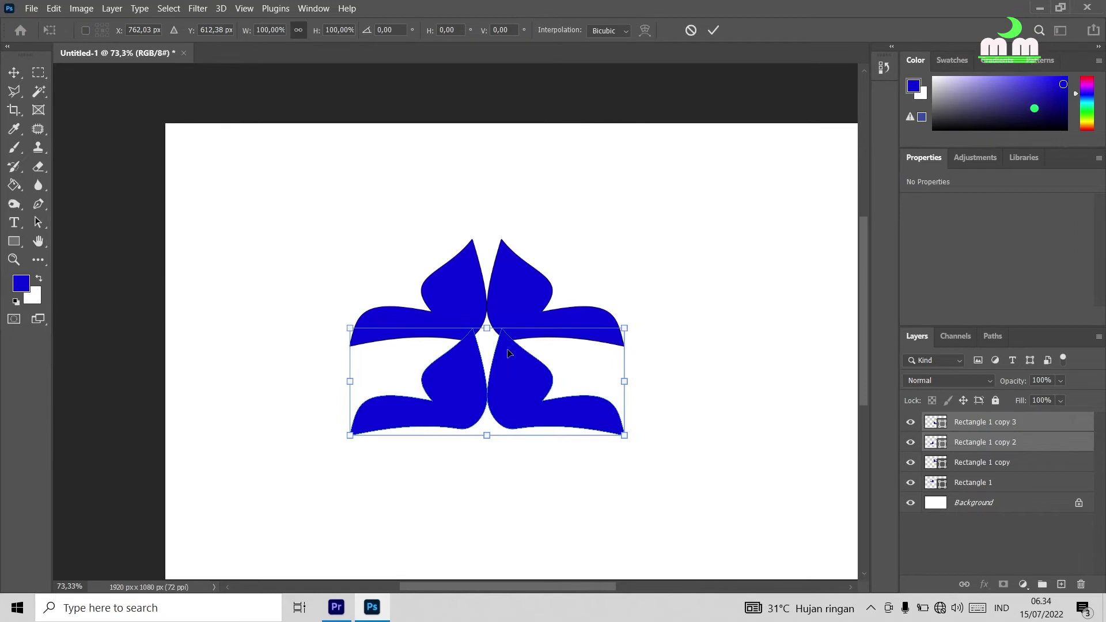
right_click(509, 353)
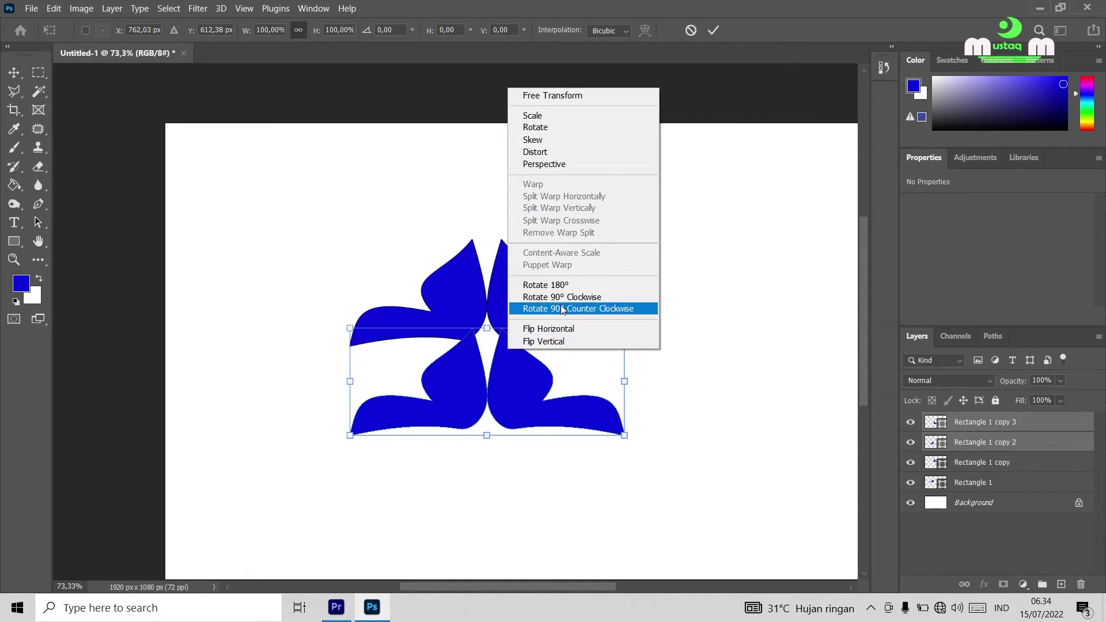
left_click(560, 285)
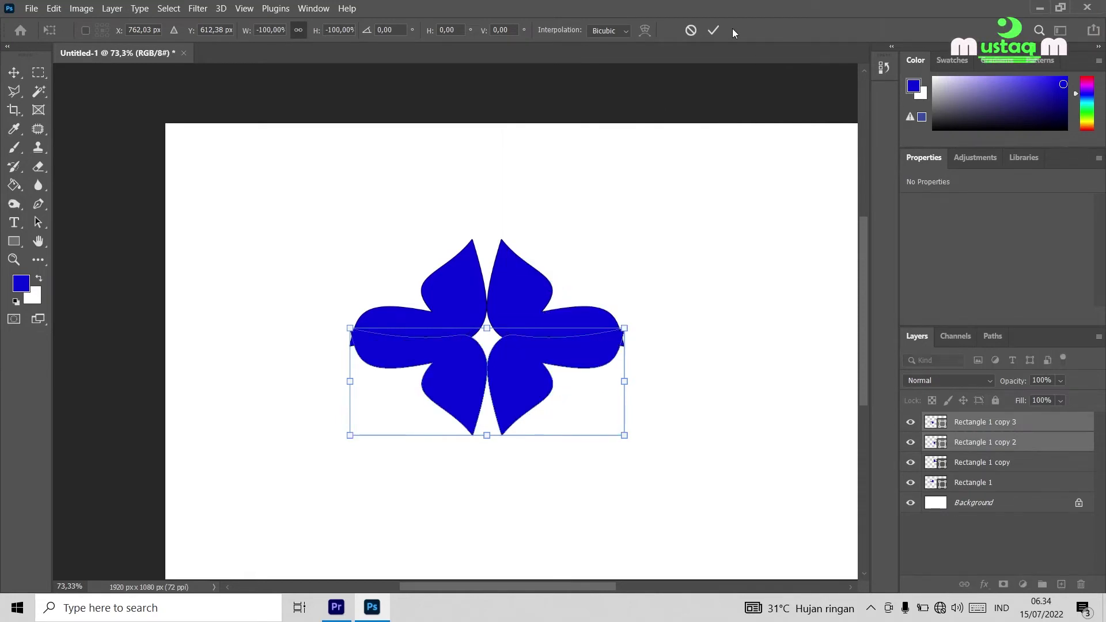
left_click(715, 31)
left_click_drag(531, 379, 533, 403)
left_click(642, 482)
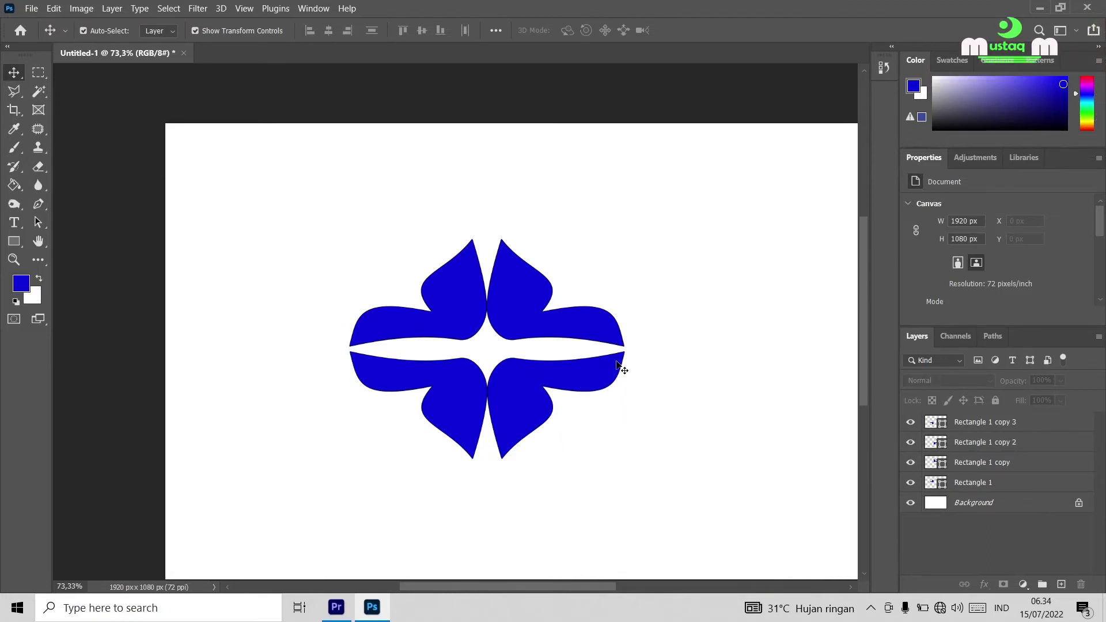
Select all four shapes, scale them down together to about half size and place the ornament near the canvas's upper-left corner.
scroll(588, 385, "down", 2)
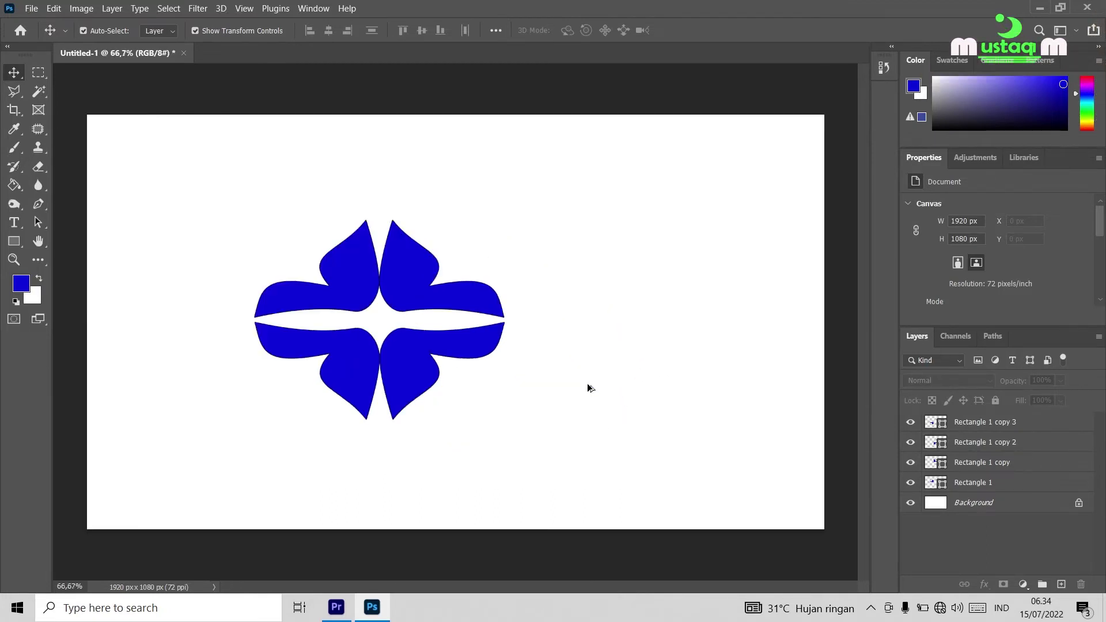
scroll(469, 382, "up", 2)
left_click_drag(458, 408, 560, 433)
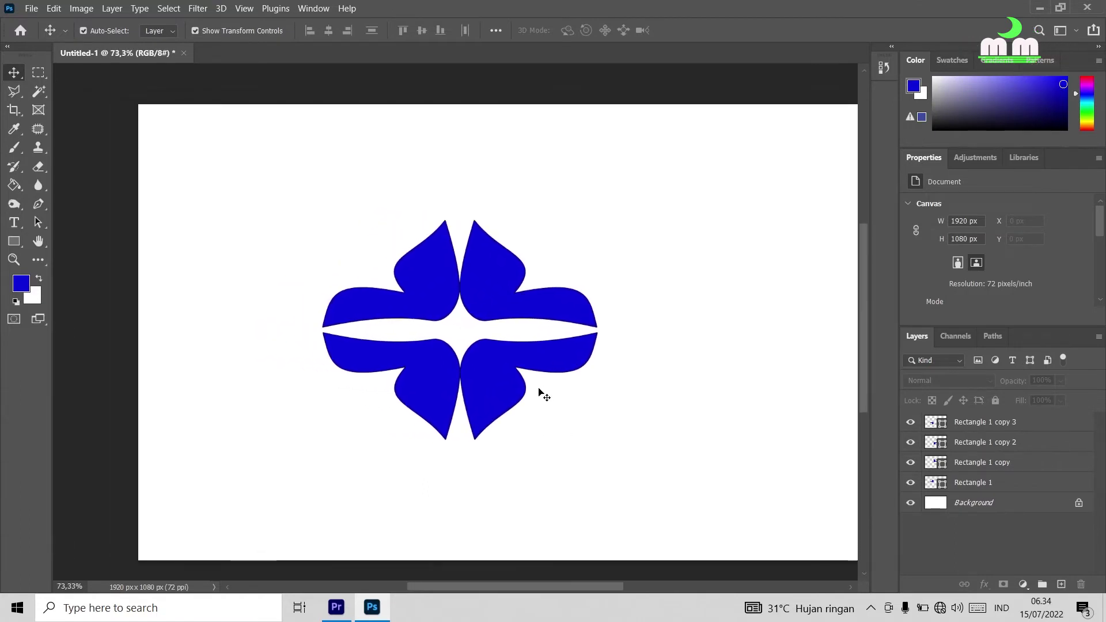
left_click_drag(628, 448, 314, 209)
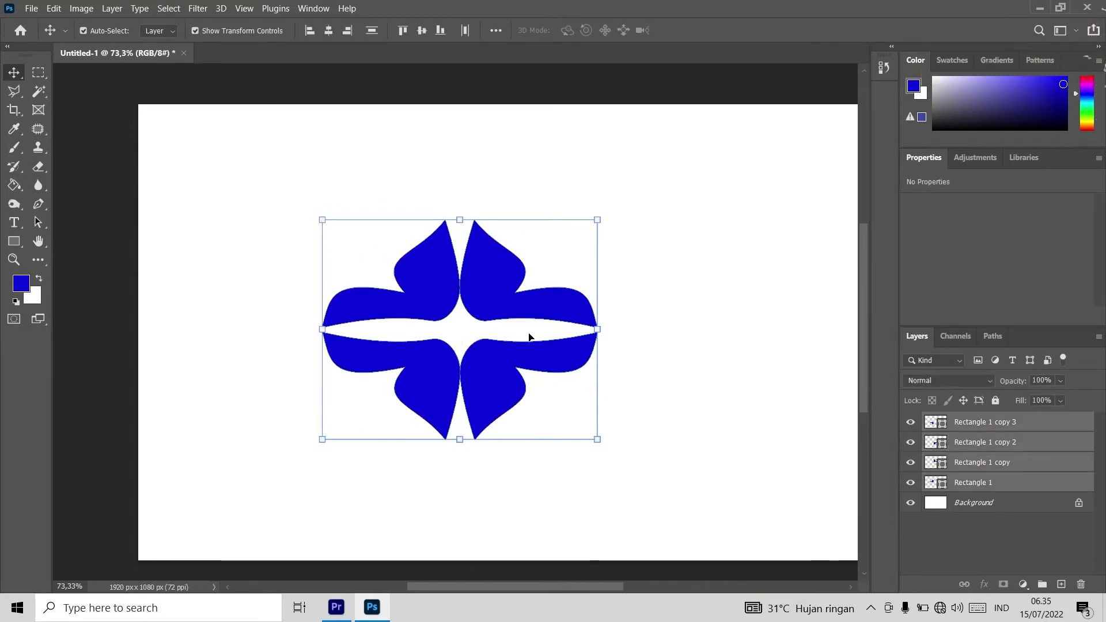
left_click_drag(598, 440, 272, 234)
left_click(714, 31)
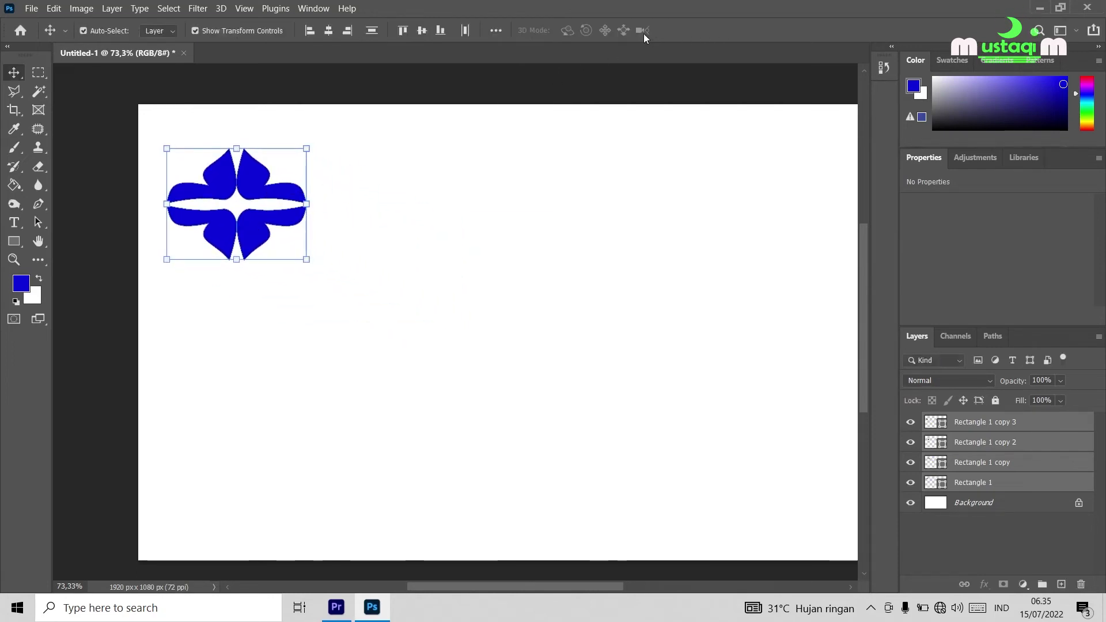
Draw a blue rounded rectangle about 646 × 316 px with a 10 px corner radius near the middle of the canvas.
left_click(15, 247)
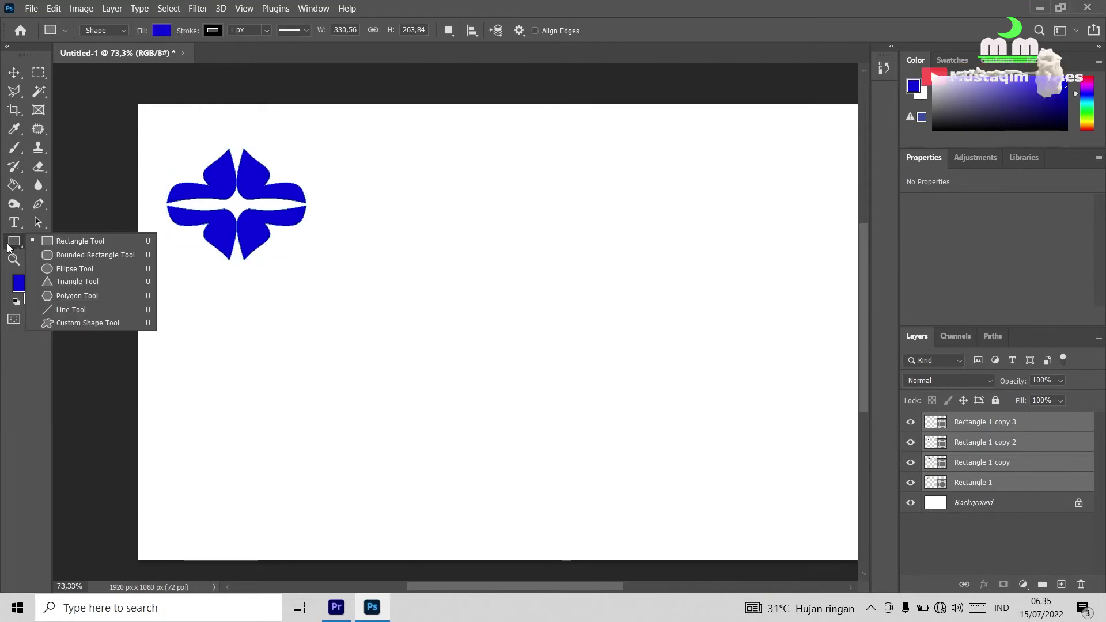
left_click(68, 260)
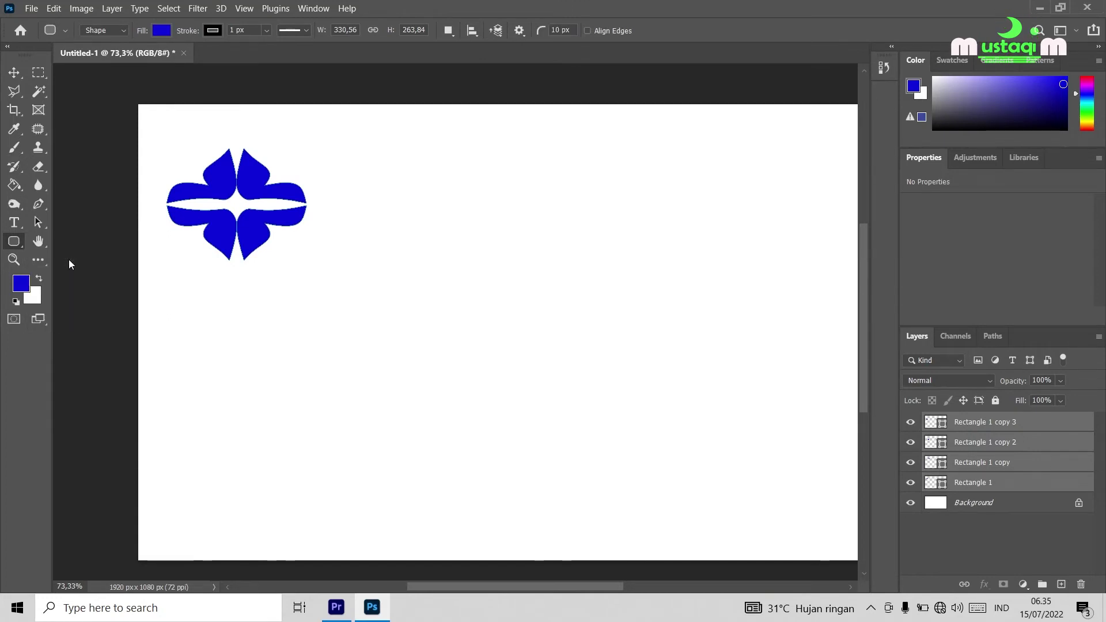
left_click_drag(369, 280, 642, 413)
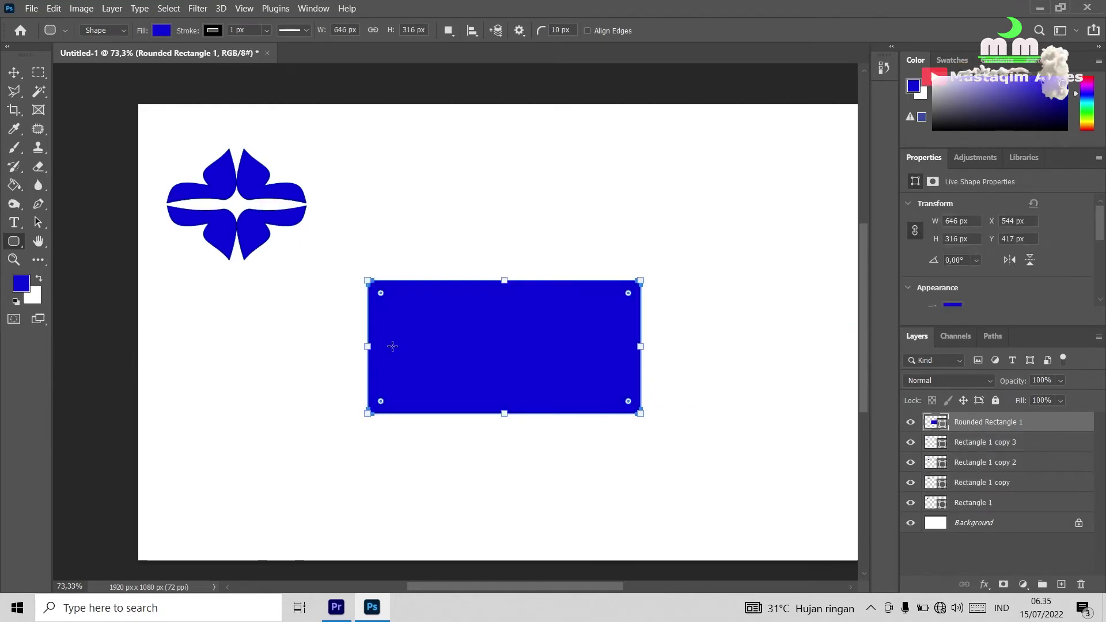
Round the new rectangle's corners much more strongly and move it up beside the four-part ornament.
left_click(16, 74)
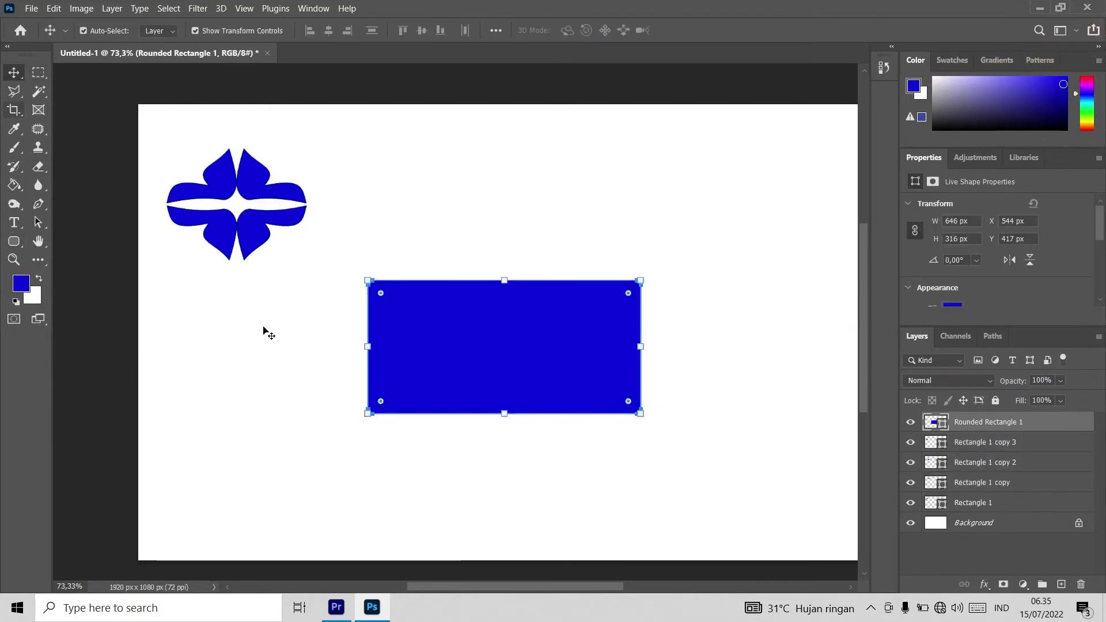
left_click(499, 461)
left_click(383, 308)
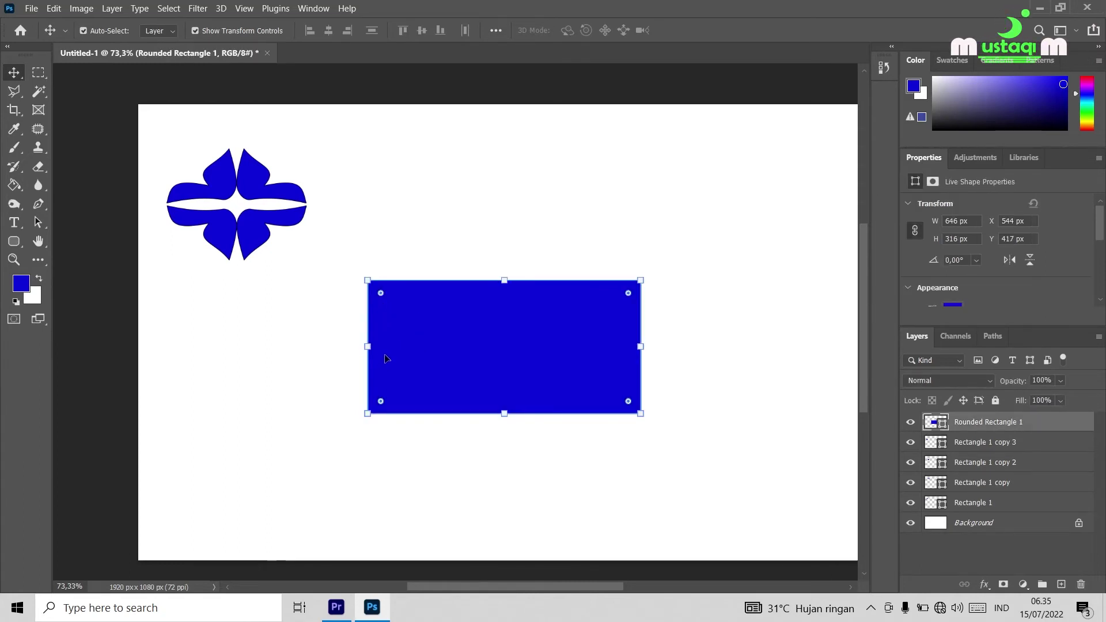
left_click_drag(381, 295, 410, 317)
left_click(474, 470)
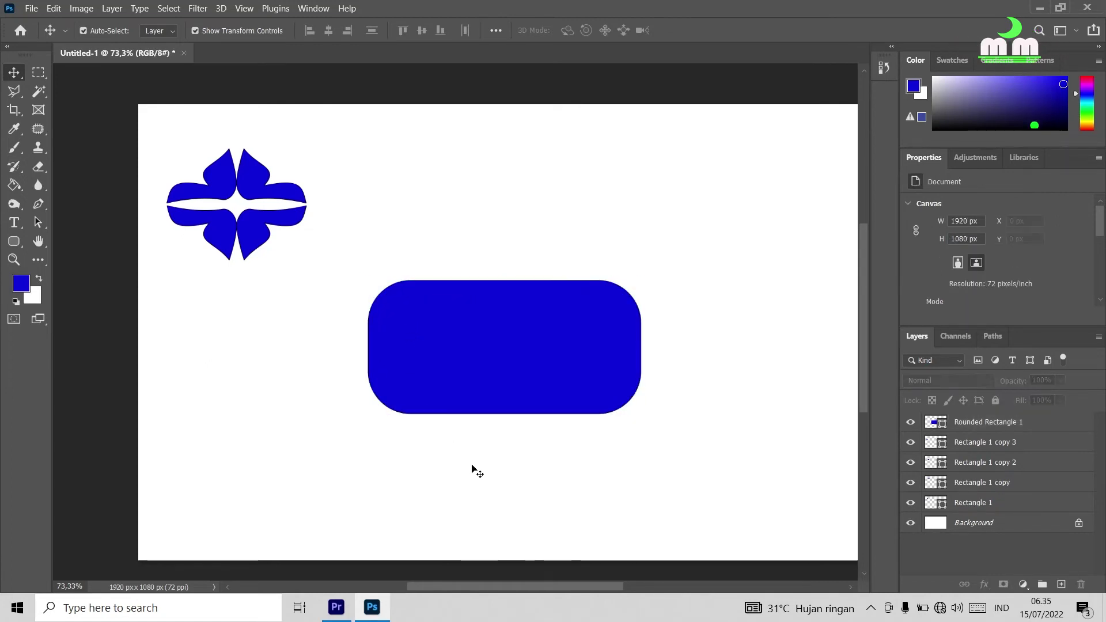
left_click_drag(546, 370, 516, 228)
left_click(477, 390)
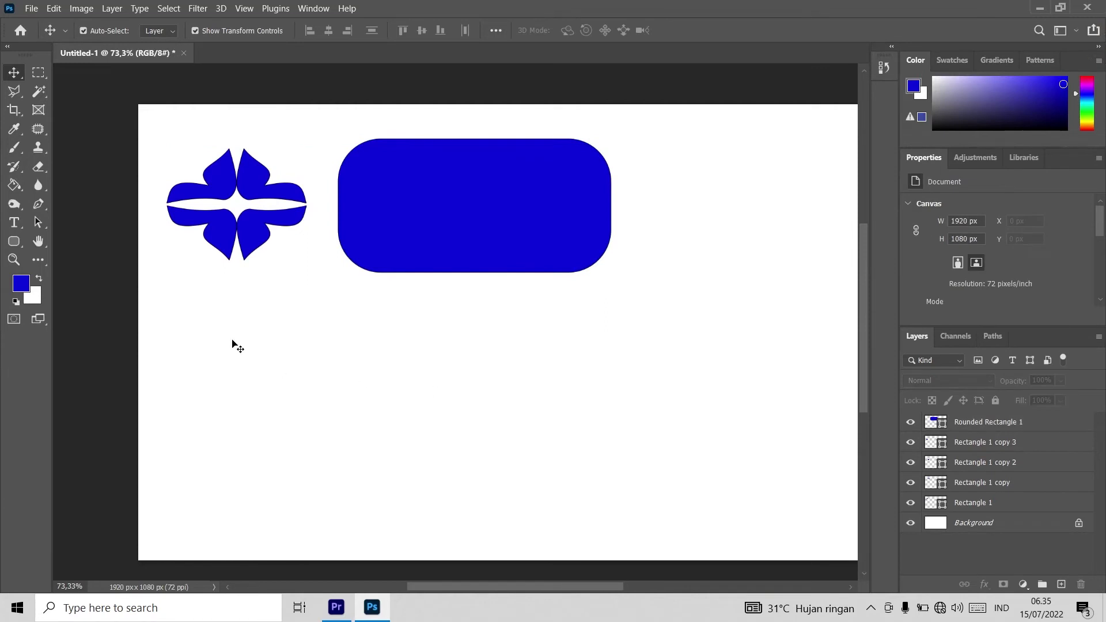
Draw a circle about 383 px in diameter with the Ellipse tool below the rounded rectangle, undoing any stray ellipse.
left_click(14, 242)
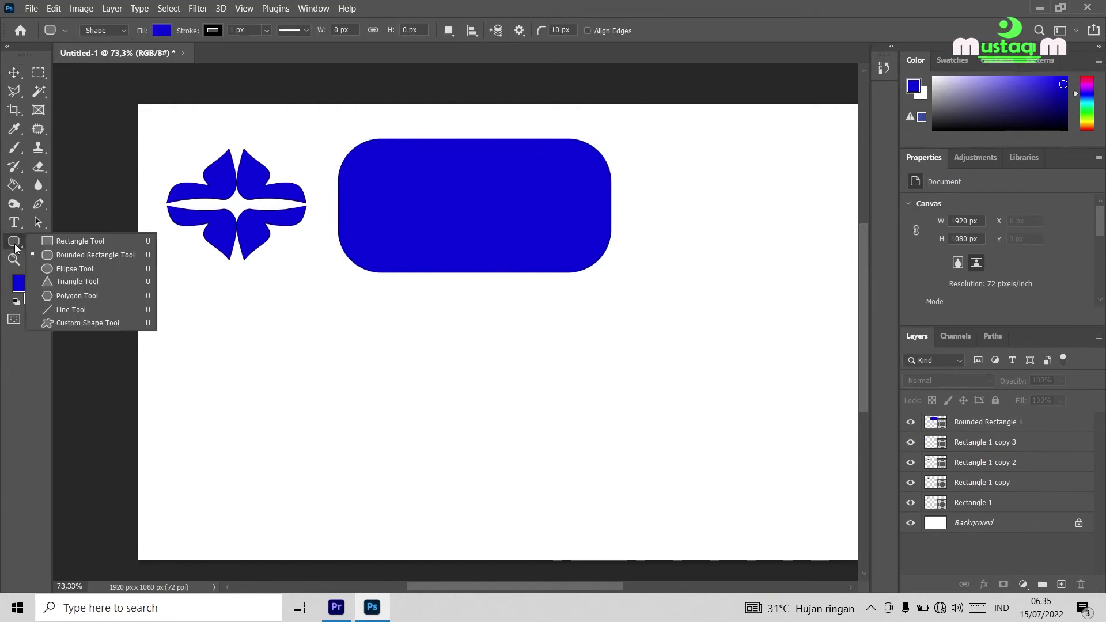
left_click(52, 268)
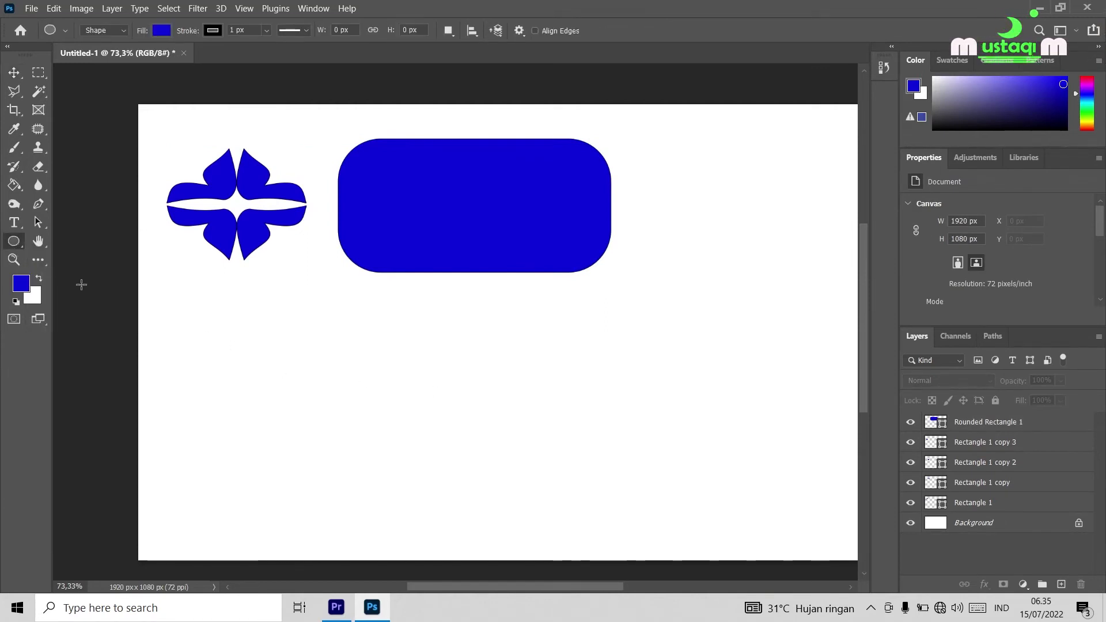
left_click_drag(450, 370, 486, 405)
key("ctrl+z")
mouse_move(423, 348)
left_mouse_down()
mouse_move(556, 471)
mouse_move(603, 506)
mouse_move(617, 503)
mouse_move(496, 385)
mouse_move(575, 449)
mouse_move(561, 459)
mouse_move(591, 474)
mouse_move(501, 382)
mouse_move(415, 348)
left_mouse_up()
left_click_drag(508, 433, 603, 508)
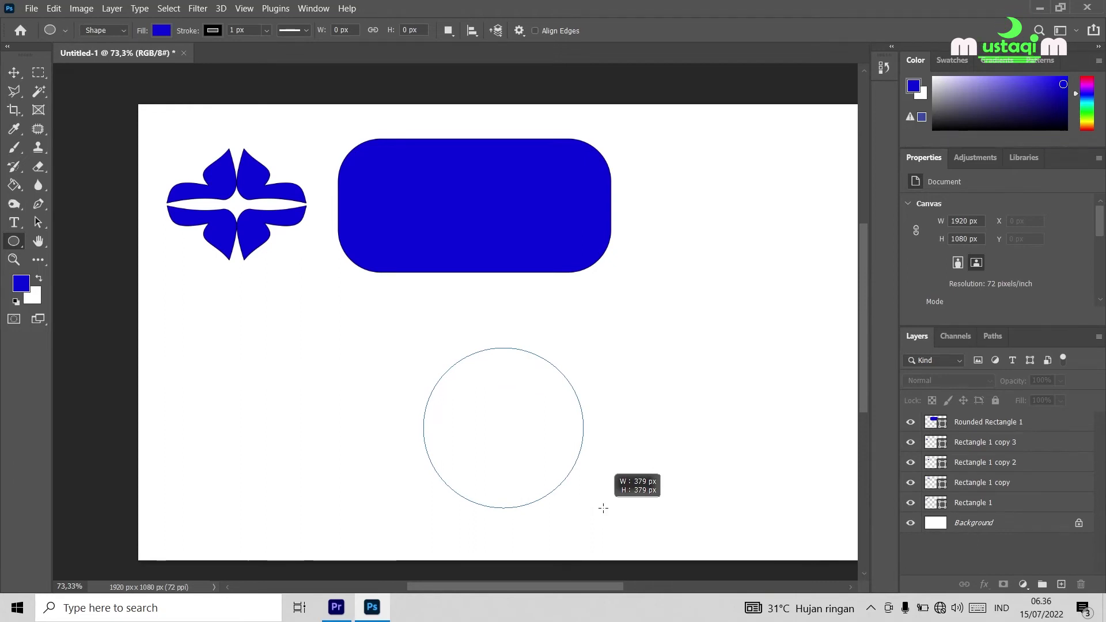
left_click_drag(603, 508, 575, 470)
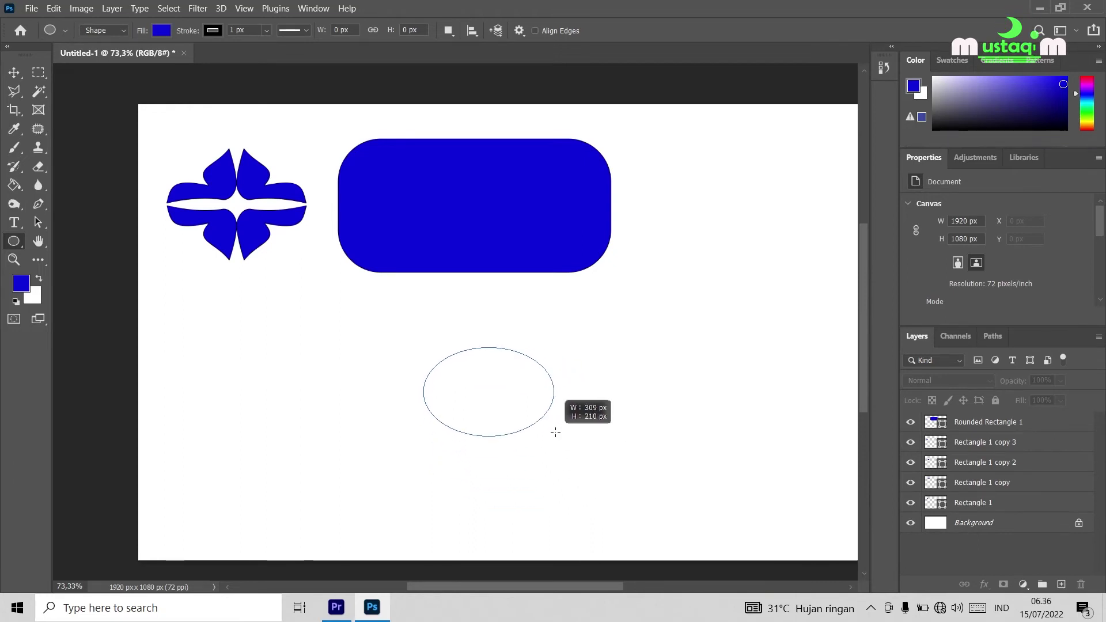
left_click_drag(569, 404, 594, 510)
left_click_drag(523, 406, 459, 375)
key("ctrl+z")
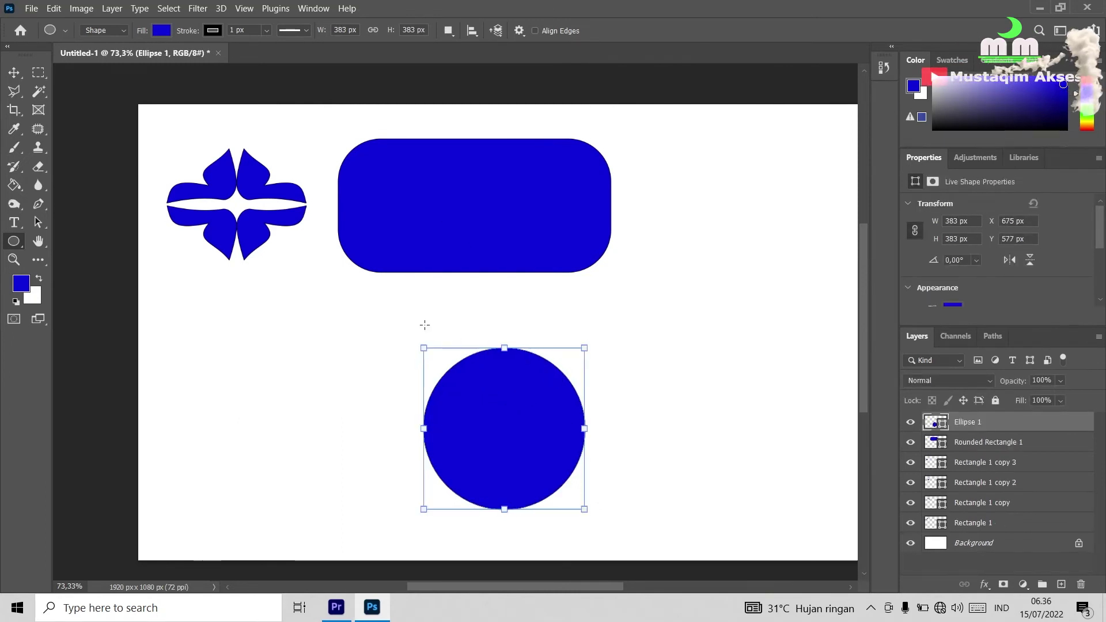
Move the circle up and left so it sits just beneath the rounded rectangle's left end, and deselect it.
key("v")
left_click_drag(469, 391, 380, 331)
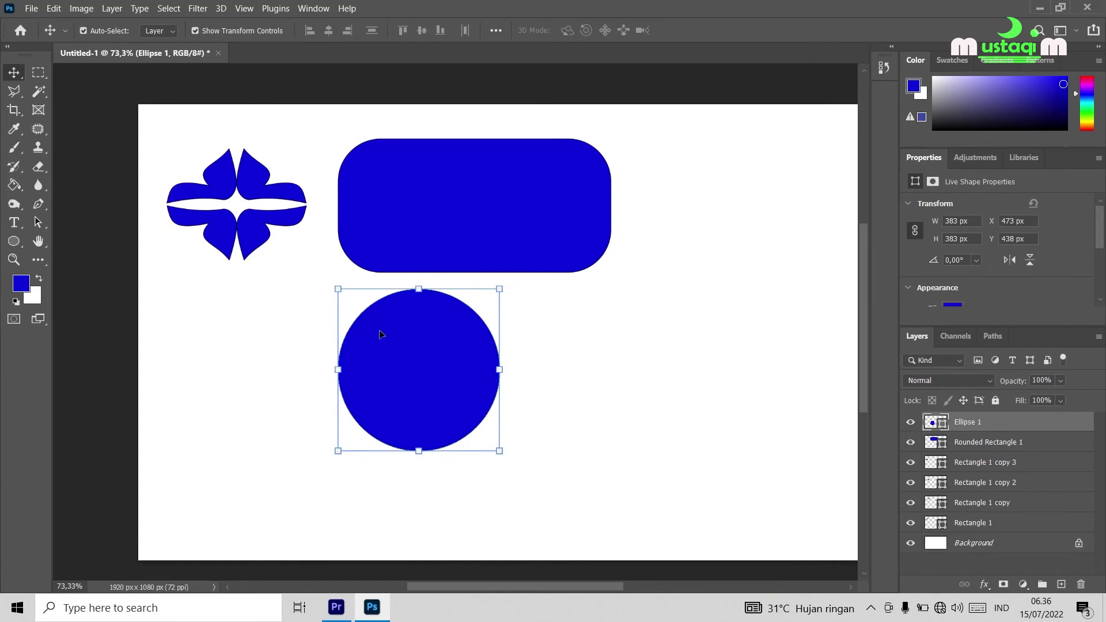
left_click(217, 394)
Draw an equilateral triangle about 391 × 338 px with the Triangle tool to the right of the circle.
left_click(17, 246)
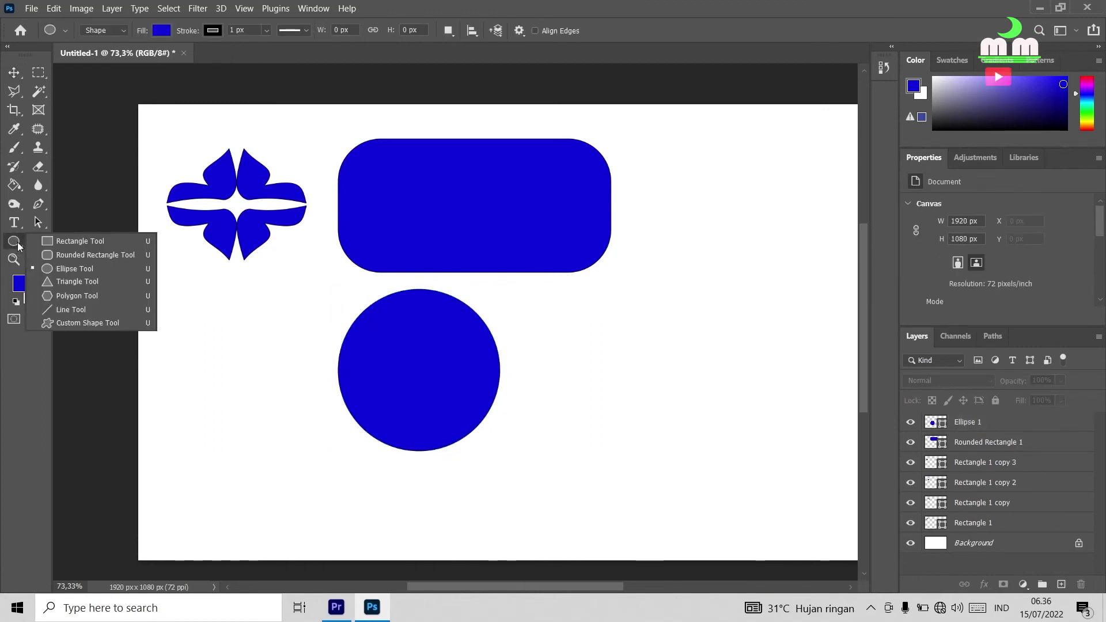
left_click(95, 287)
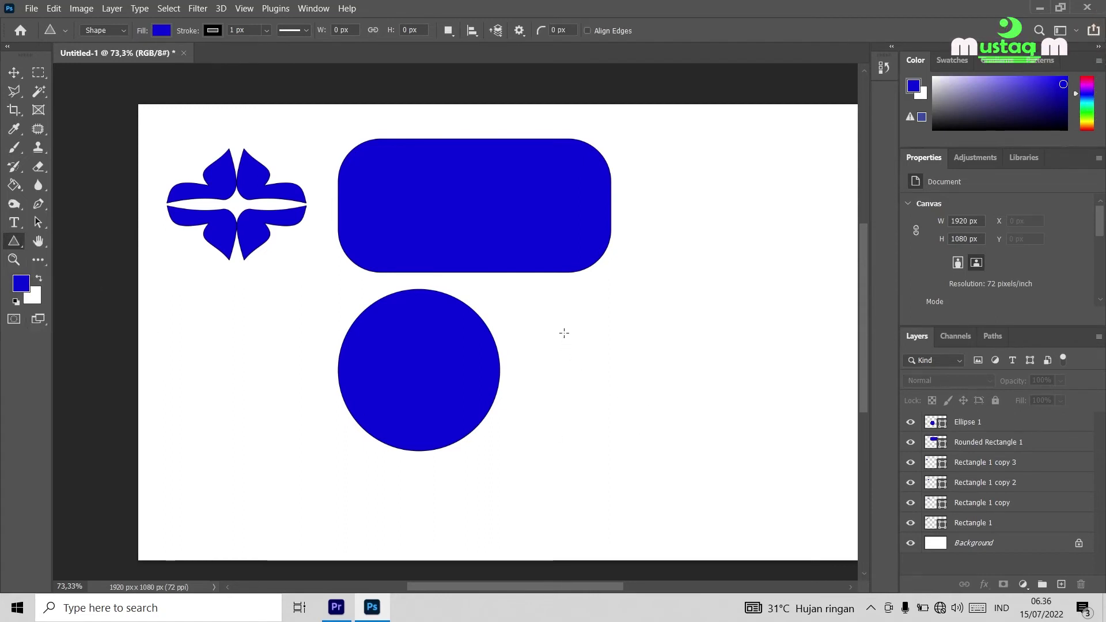
left_click_drag(564, 333, 754, 541)
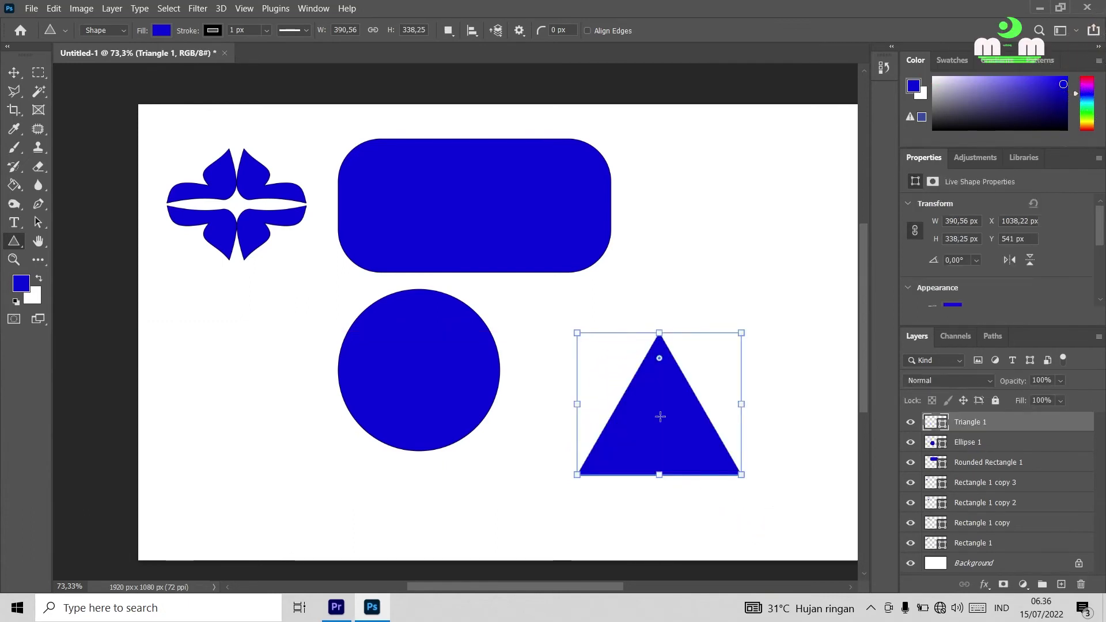
Move the triangle closer to the circle and round its corners so the shape measures about 300 × 276 px.
key("v")
left_click_drag(681, 442, 621, 406)
left_click_drag(599, 324, 600, 352)
key("ctrl+t")
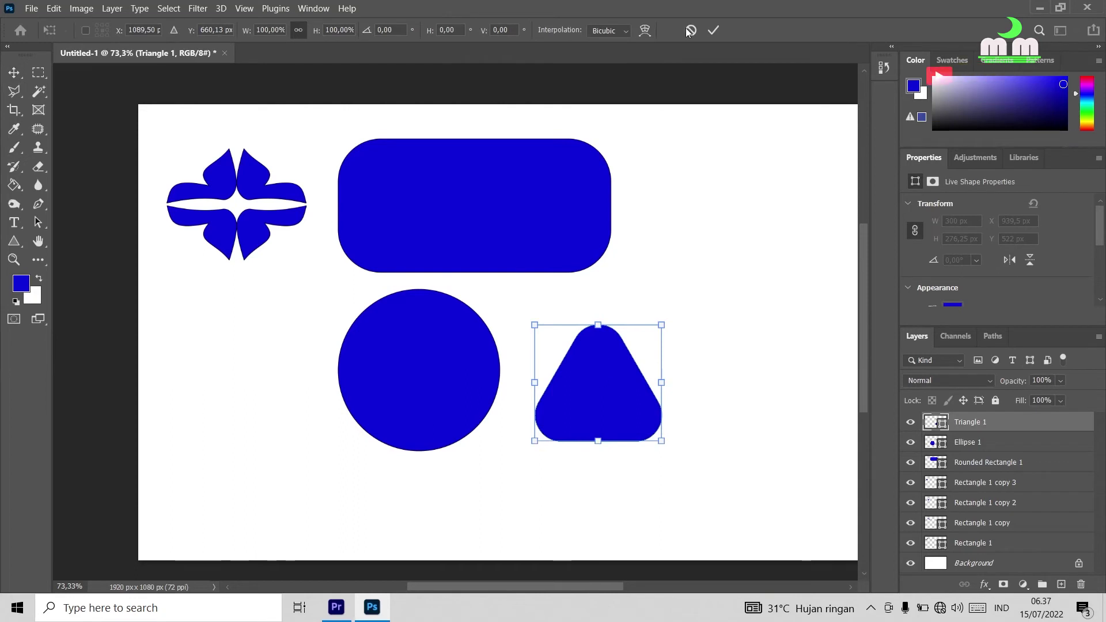
left_click(714, 30)
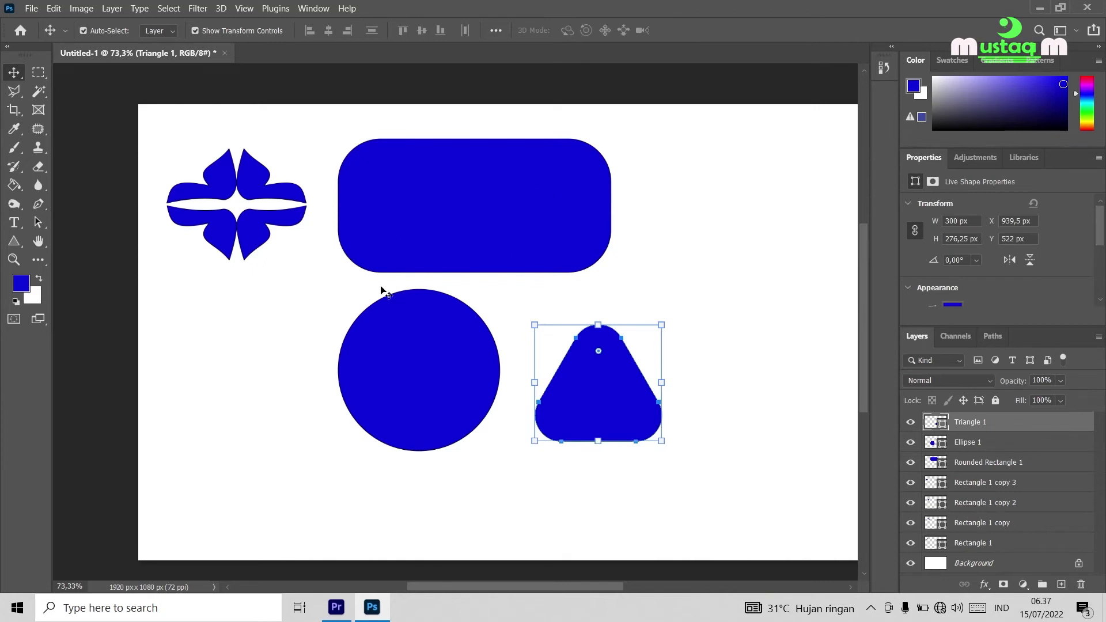
Draw a five-sided polygon about 329 × 313 px right of the rounded rectangle with the Polygon tool, then move it slightly left and down.
left_click(9, 243)
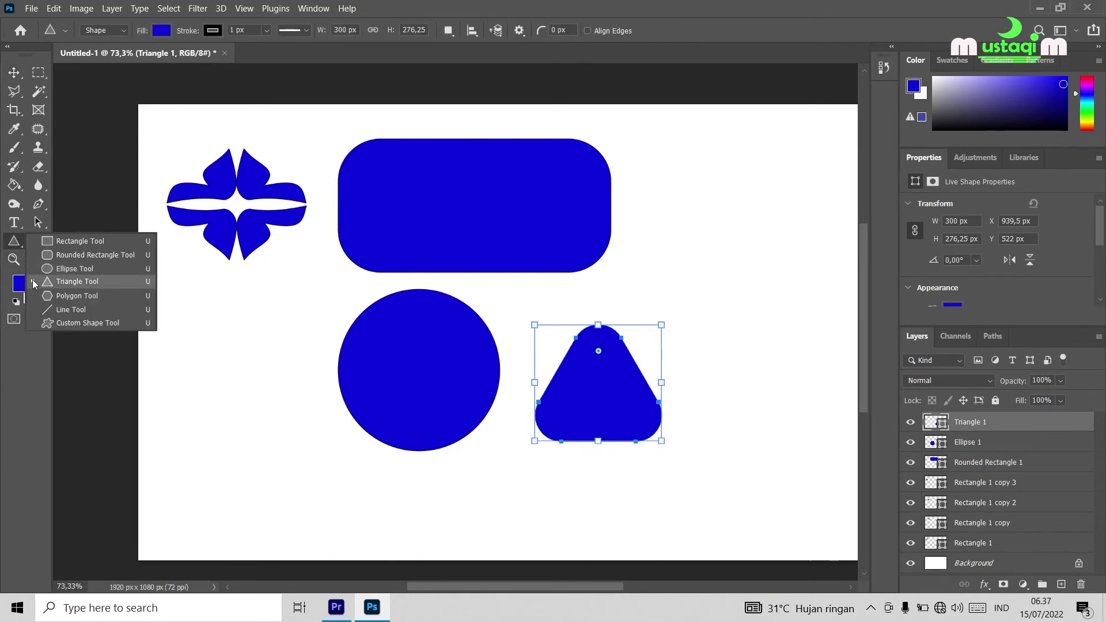
left_click(61, 299)
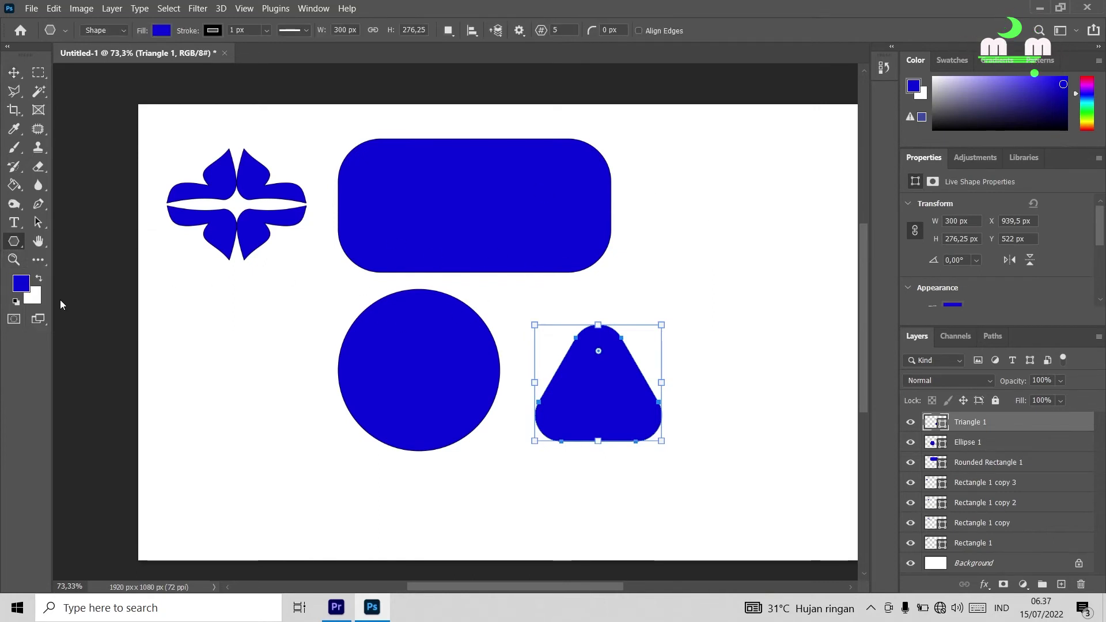
left_click_drag(683, 195, 830, 389)
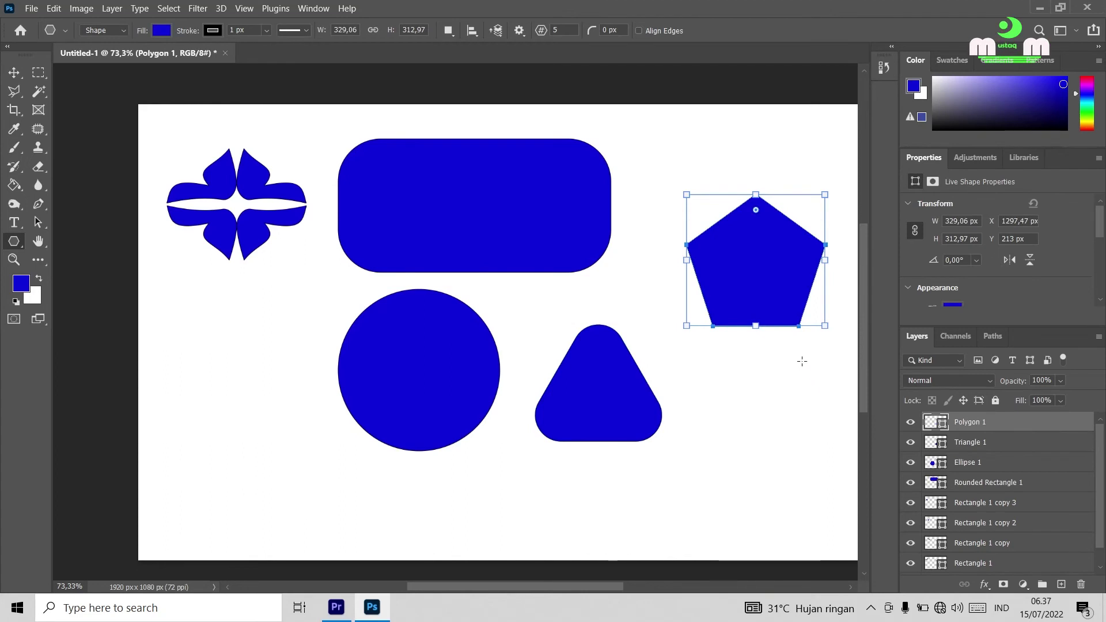
key("v")
left_click_drag(747, 271, 728, 271)
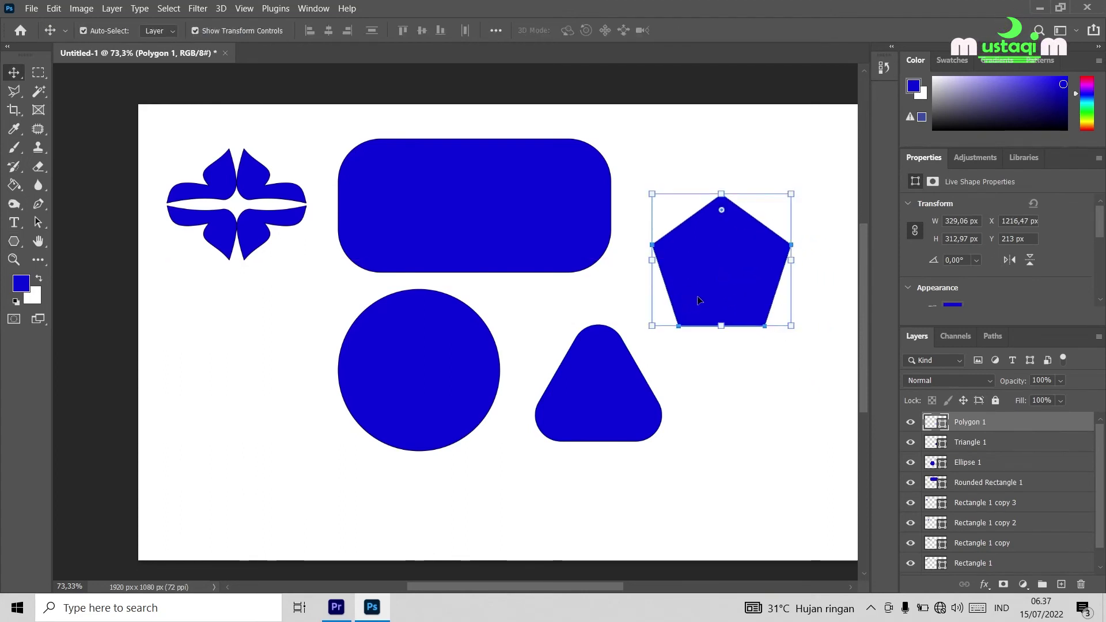
left_click_drag(728, 261, 735, 267)
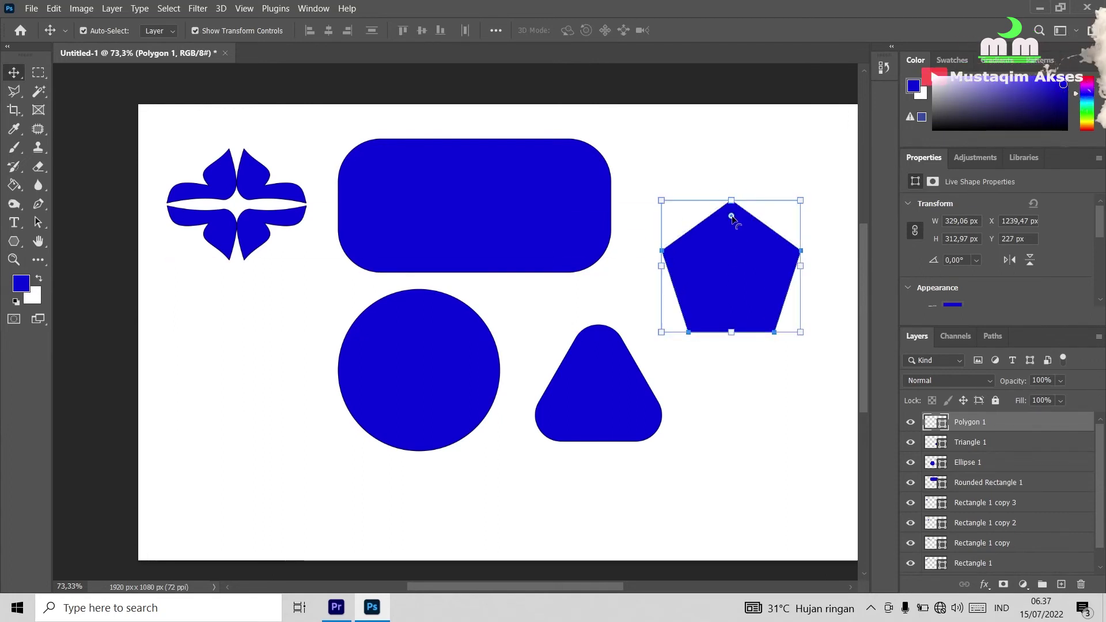
Round the pentagon's corners so the shape measures about 303 × 296 px, undoing the first rounding attempt.
left_click_drag(732, 216, 732, 233)
key("ctrl+z")
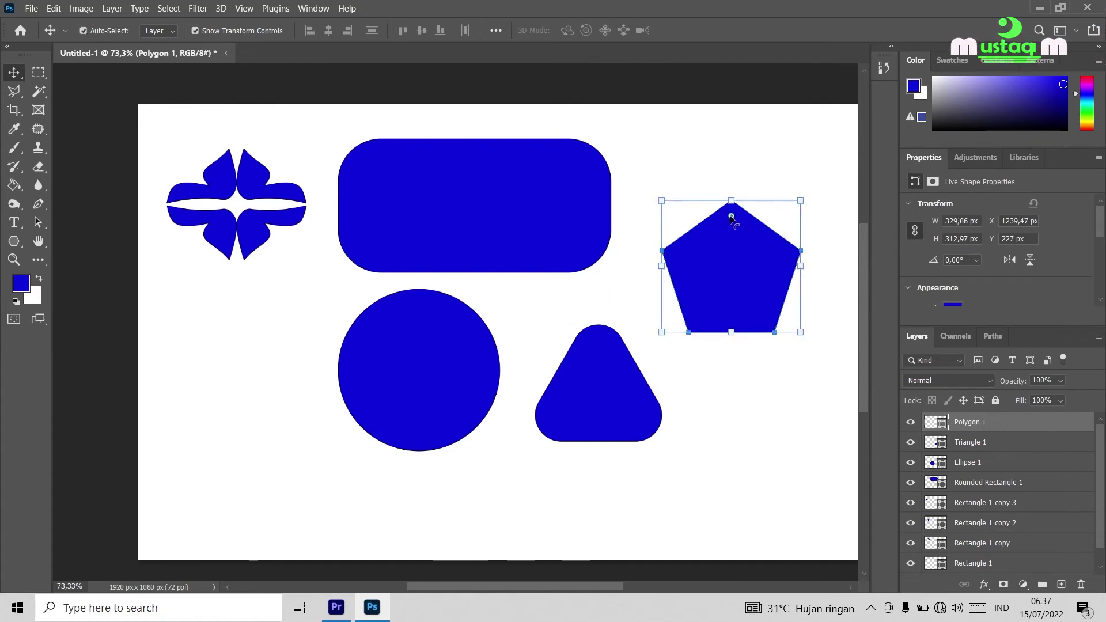
mouse_move(732, 218)
left_mouse_down()
mouse_move(731, 203)
mouse_move(733, 218)
left_mouse_up()
left_click(741, 272)
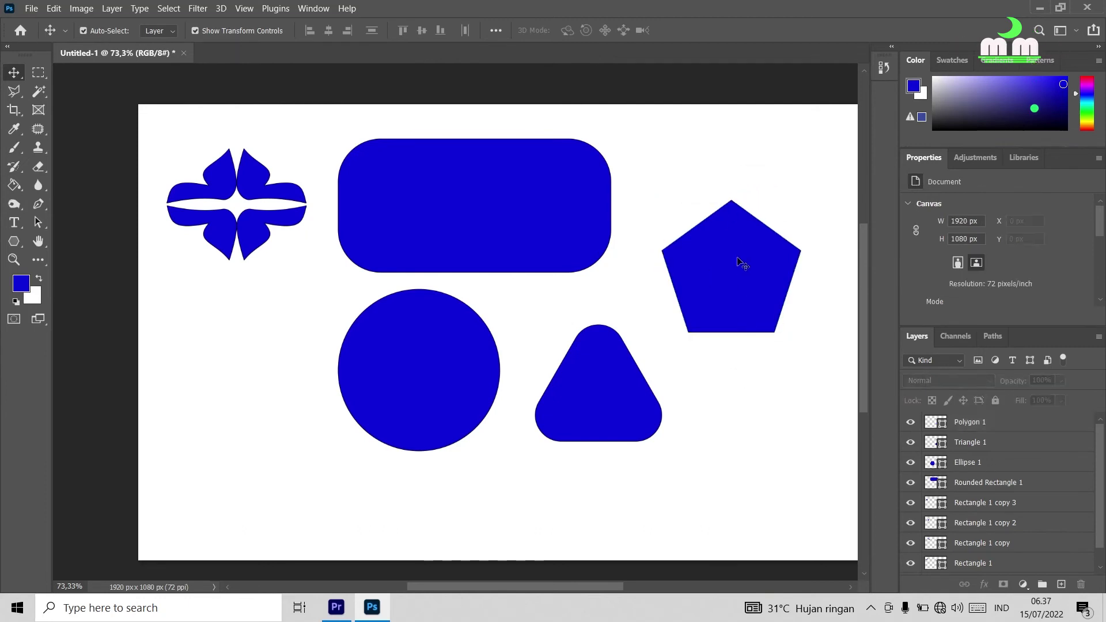
left_click_drag(732, 218, 732, 245)
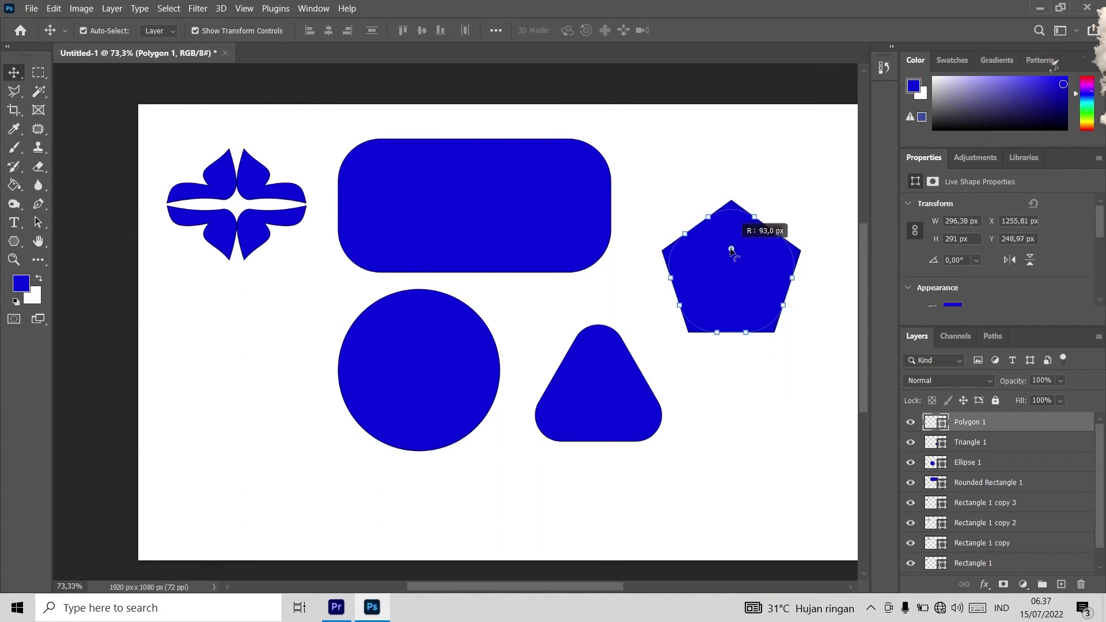
left_click(745, 415)
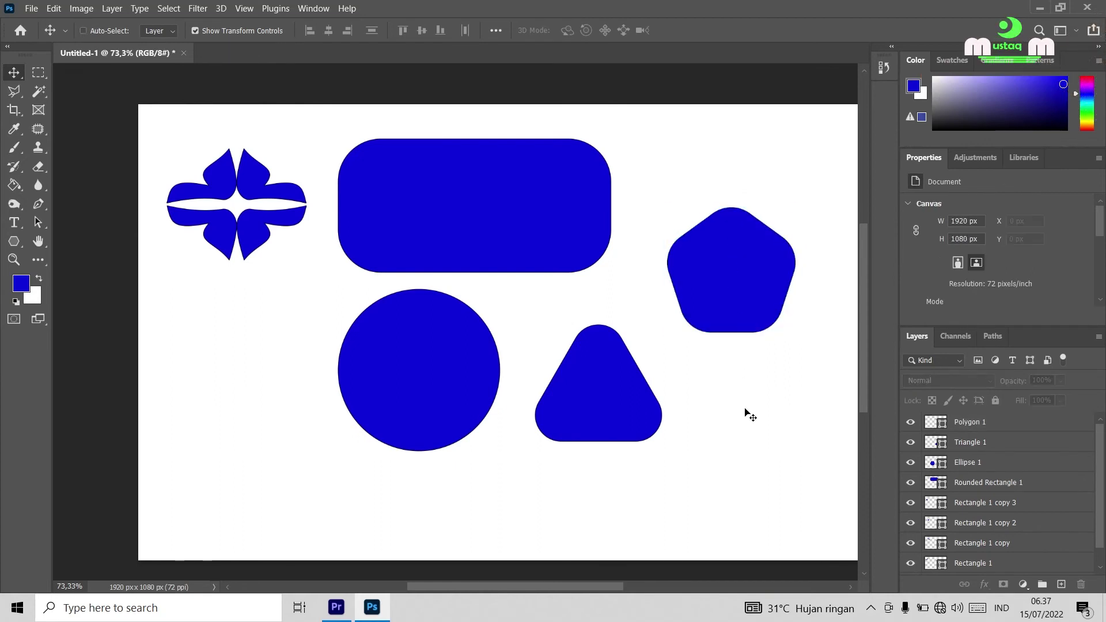
left_click(748, 281)
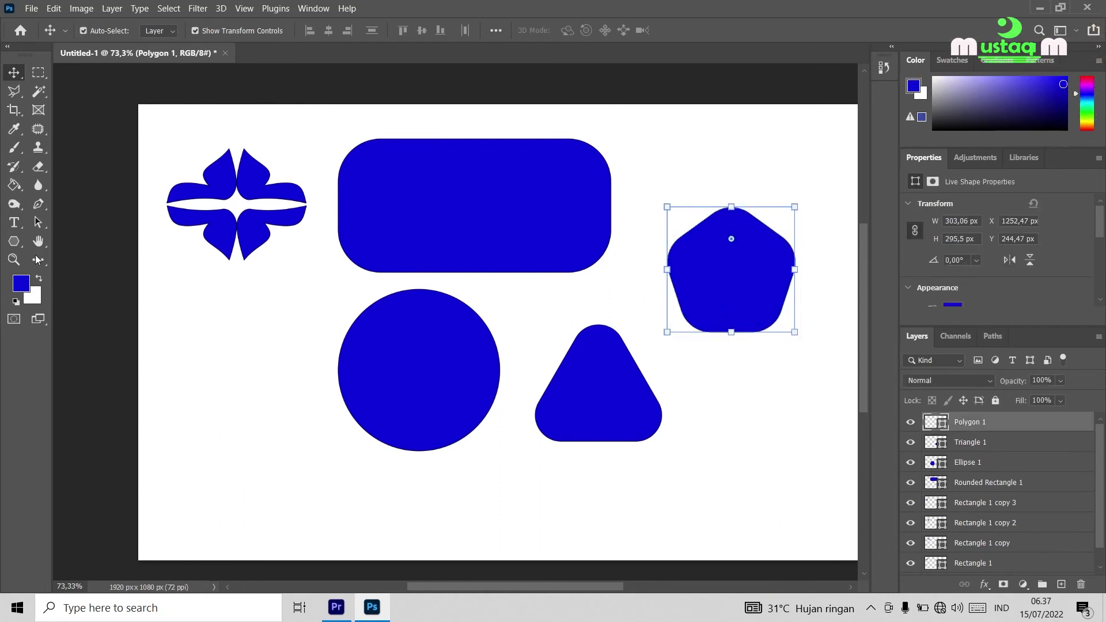
Draw a diagonal line about 238 × 362 px with the Line tool, left of the circle.
left_click(14, 242)
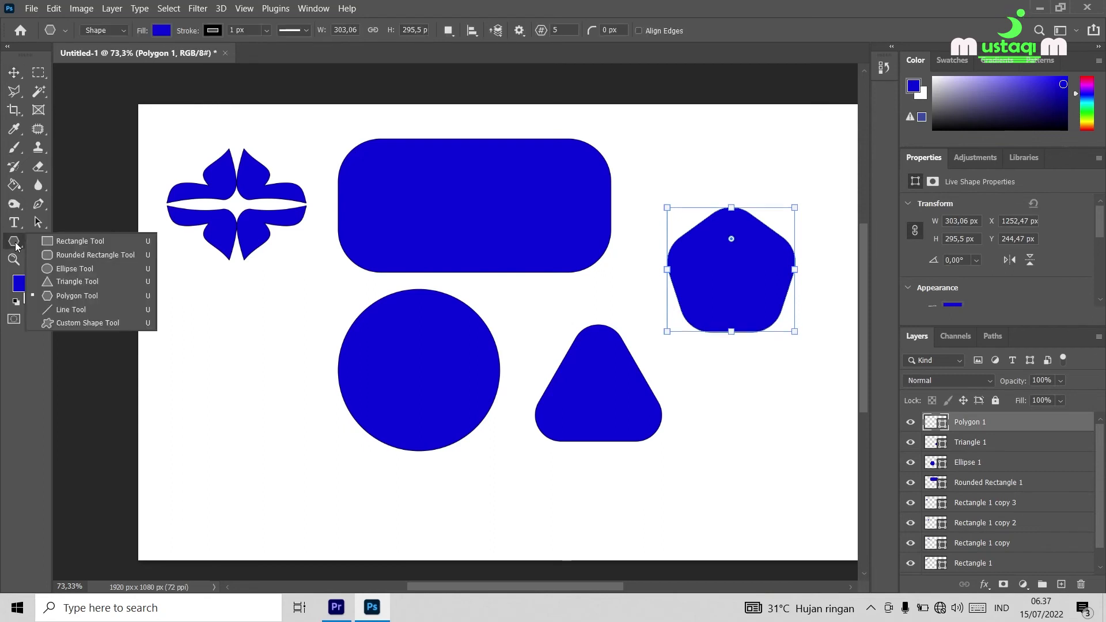
left_click(77, 310)
left_click_drag(214, 340, 314, 491)
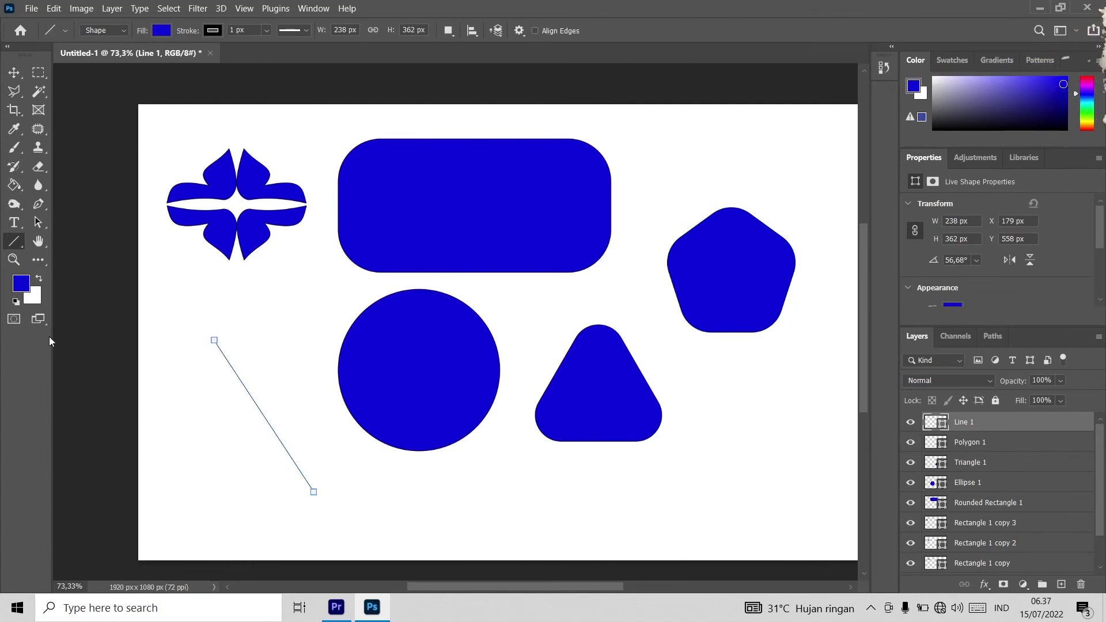
Activate the Custom Shape tool, browse the Leaf Trees, Wild Animals and Flowers groups, and choose Shape 44 from Flowers.
right_click(15, 241)
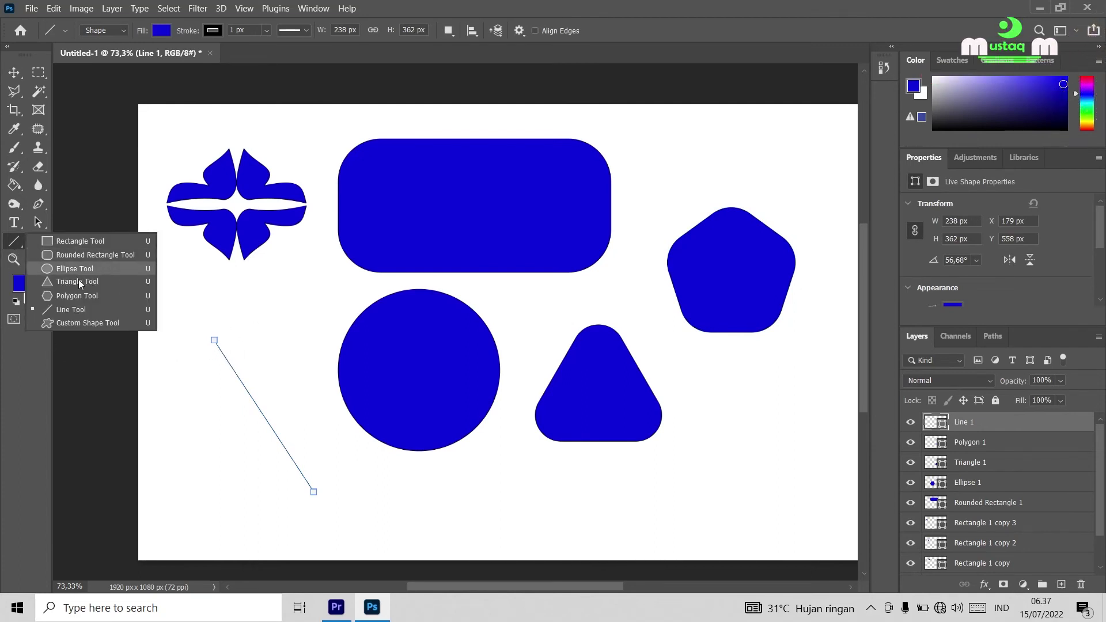
left_click(87, 322)
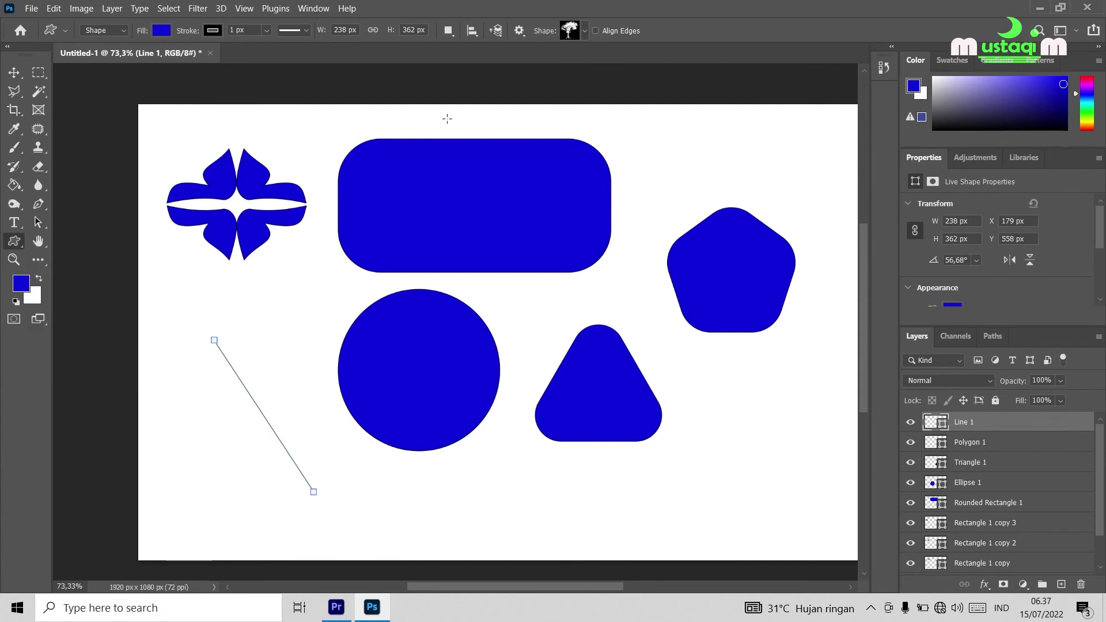
left_click(584, 32)
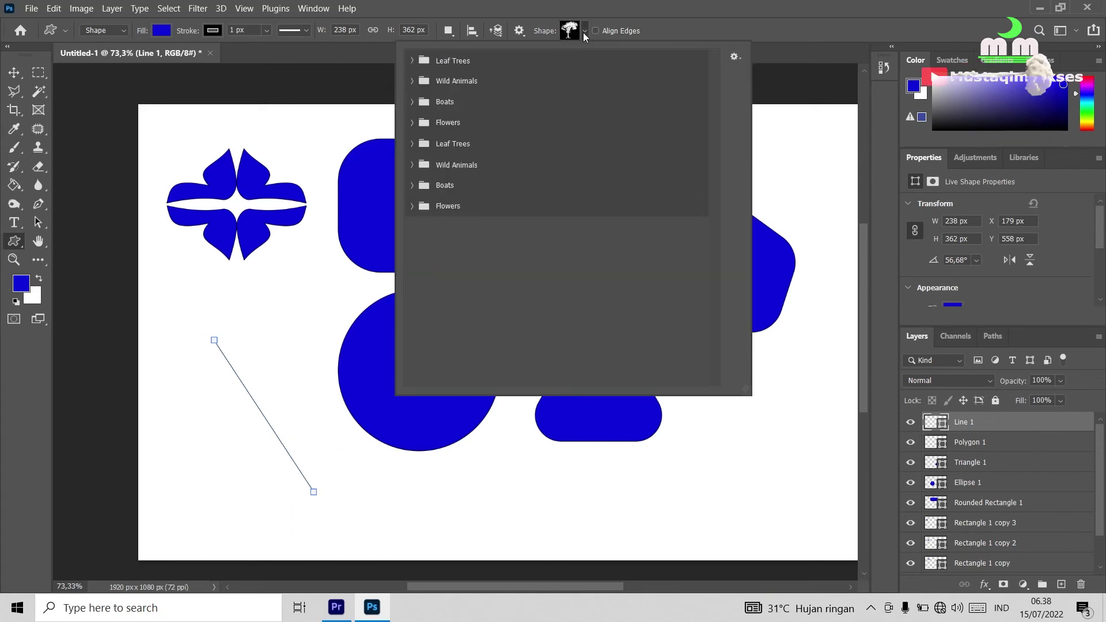
left_click(411, 61)
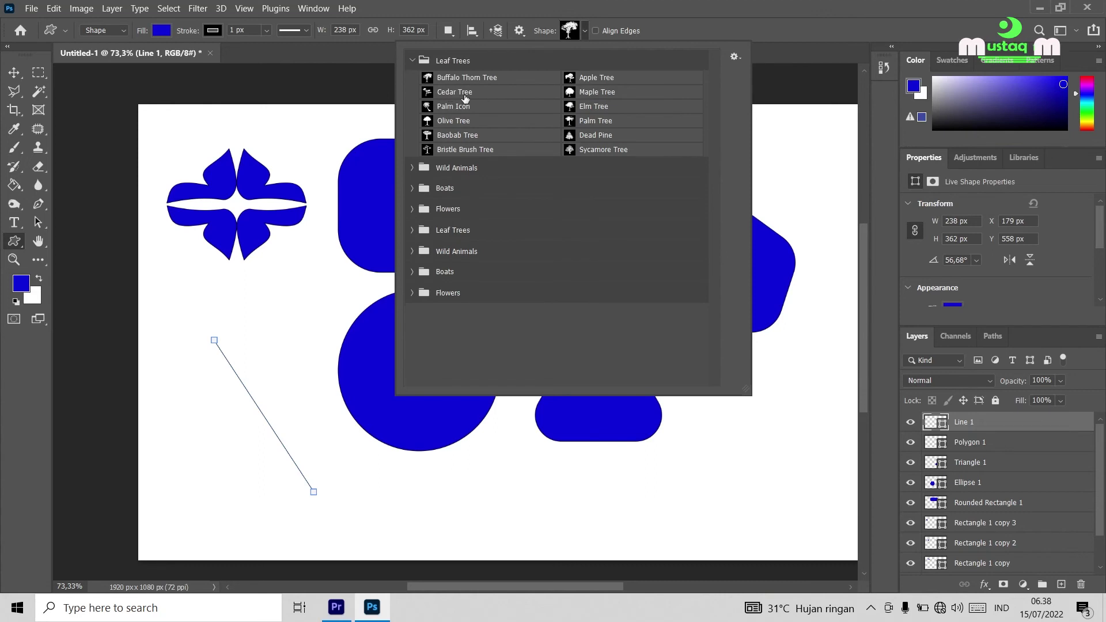
left_click(412, 168)
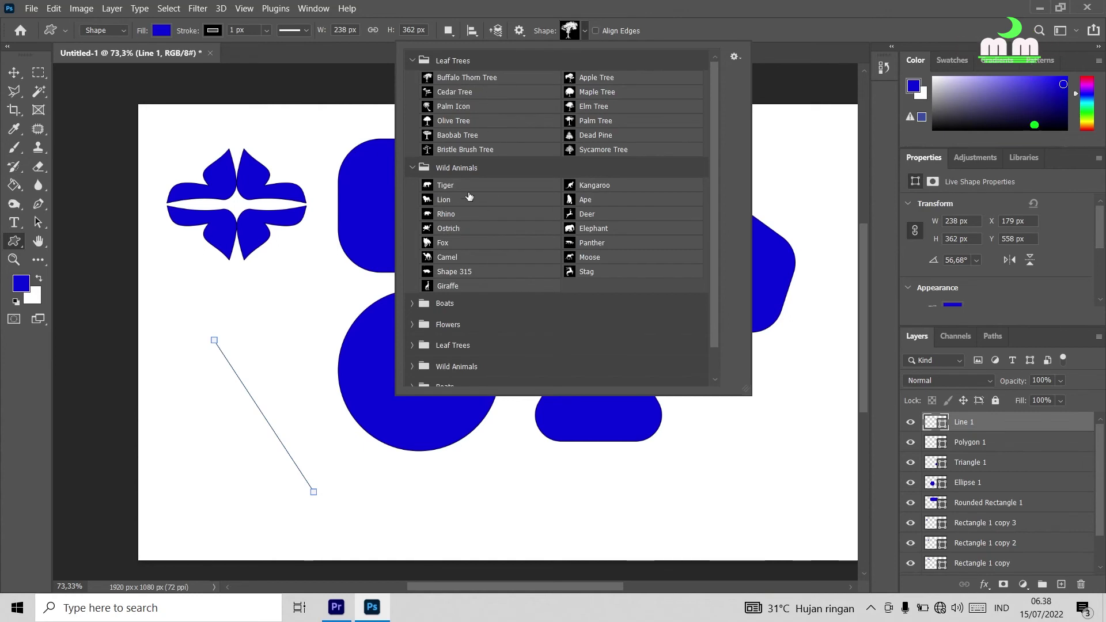
scroll(450, 313, "down", 1)
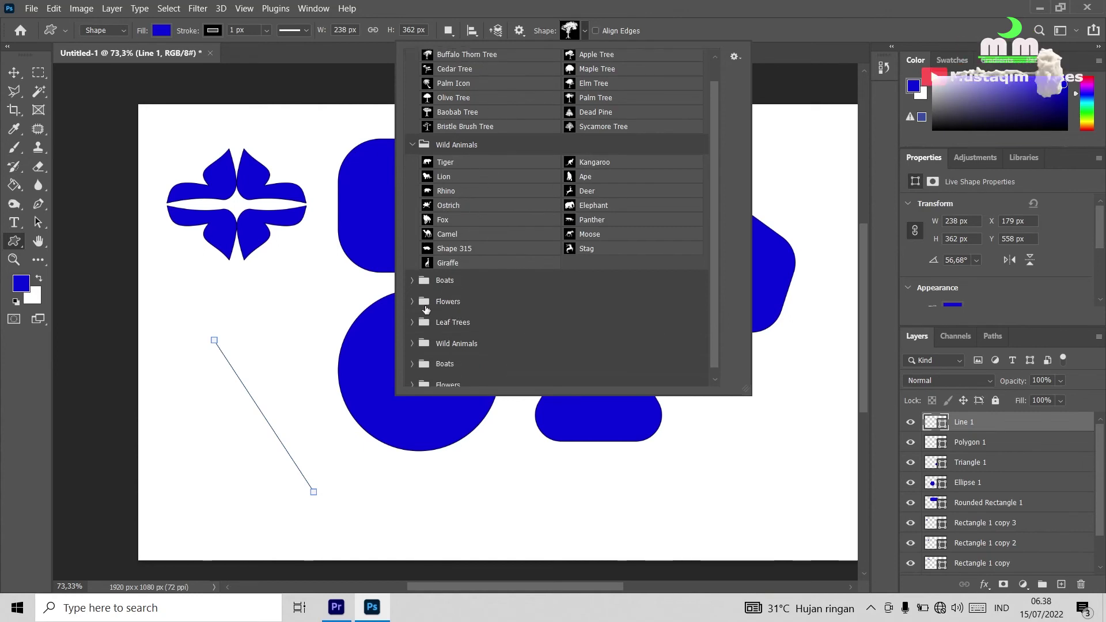
left_click(412, 301)
scroll(499, 285, "down", 1)
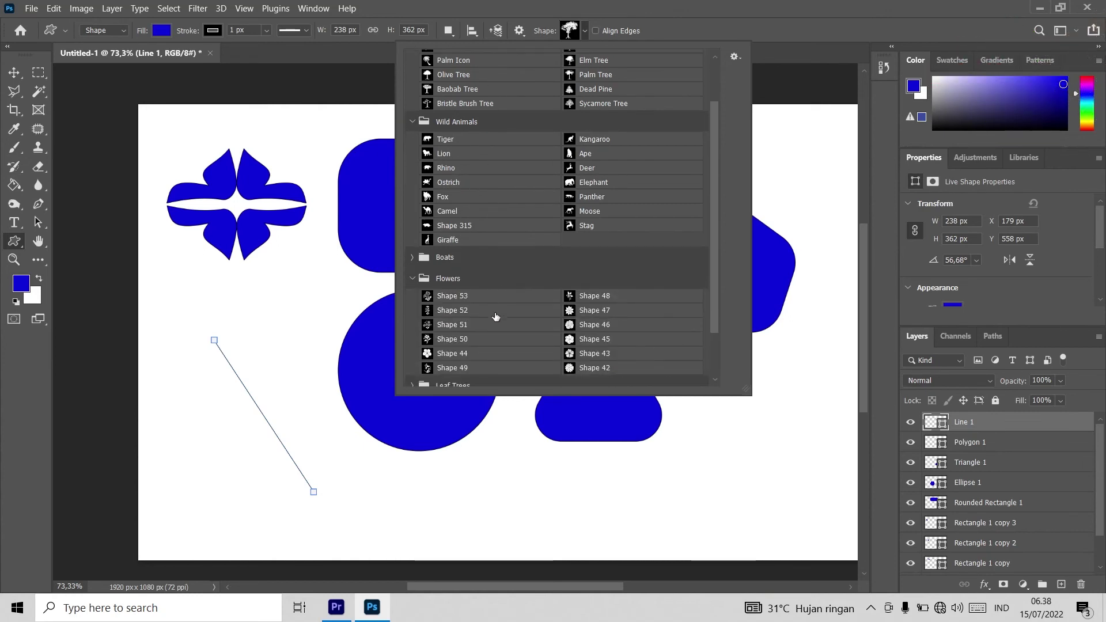
scroll(487, 328, "down", 1)
left_click(453, 333)
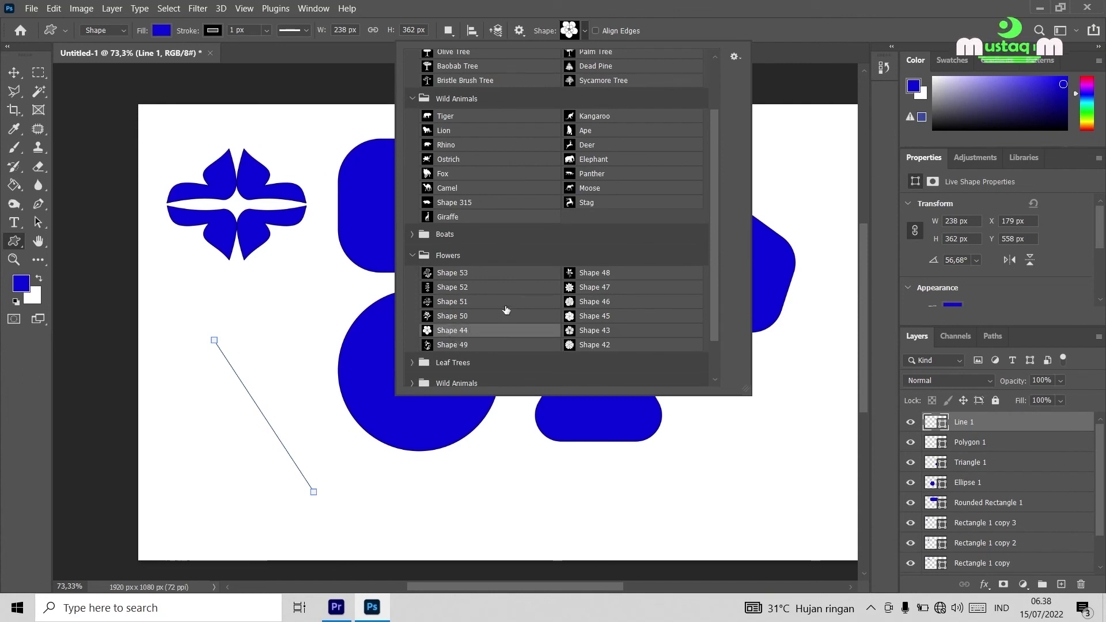
scroll(496, 306, "down", 2)
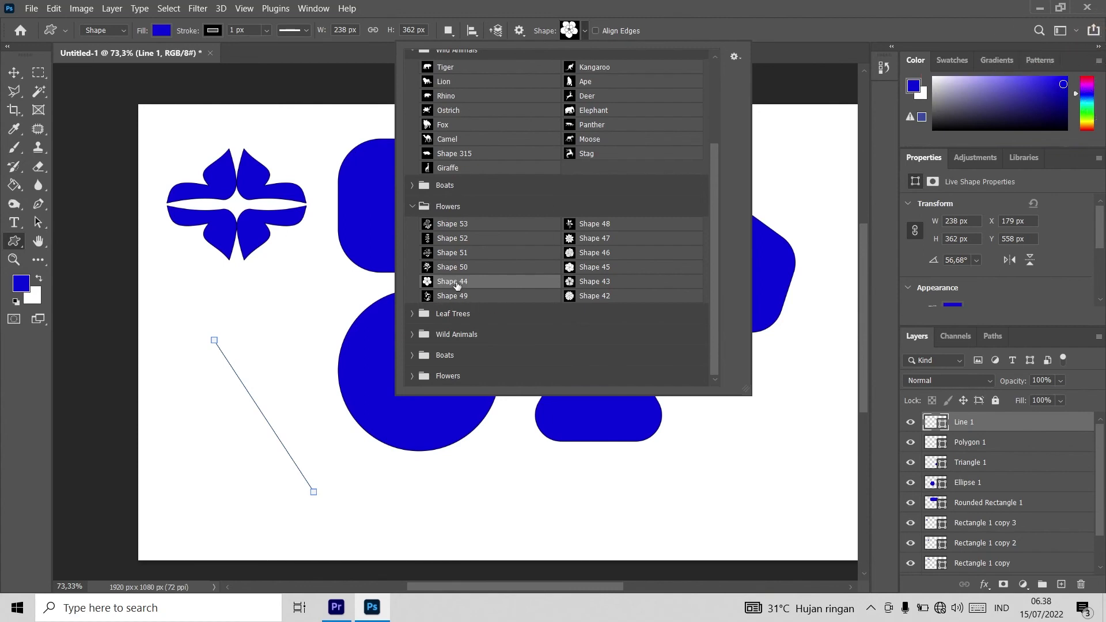
Draw the Shape 44 flower about 266 × 244 px beside the line and move it to the empty area beneath the pentagon.
left_click_drag(252, 300, 364, 403)
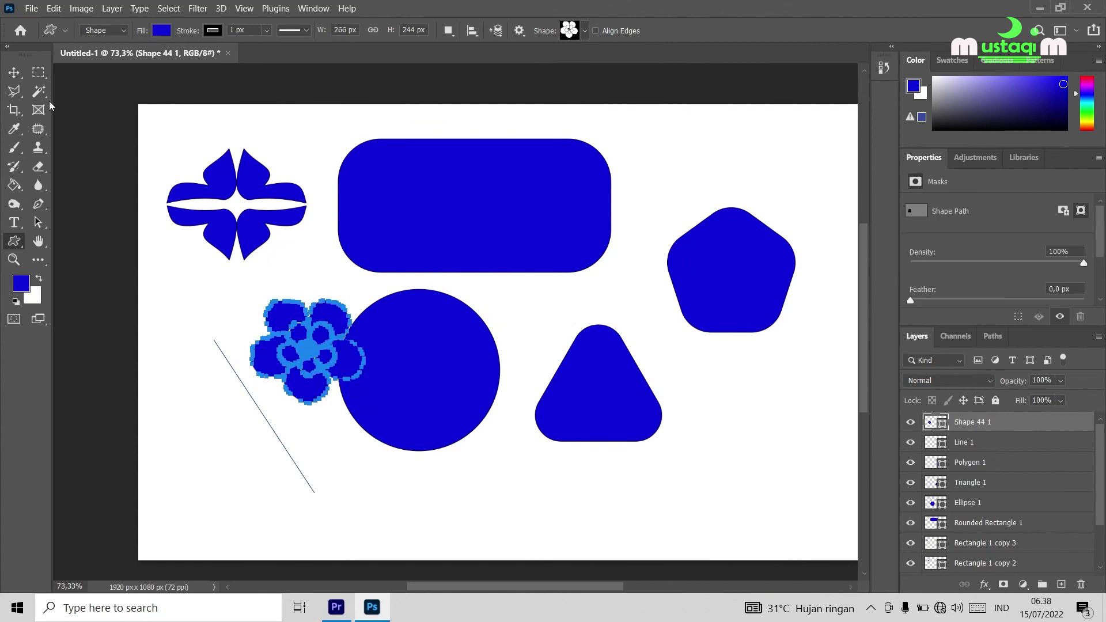
left_click(19, 77)
left_click_drag(344, 326, 301, 318)
left_click_drag(438, 441, 786, 413)
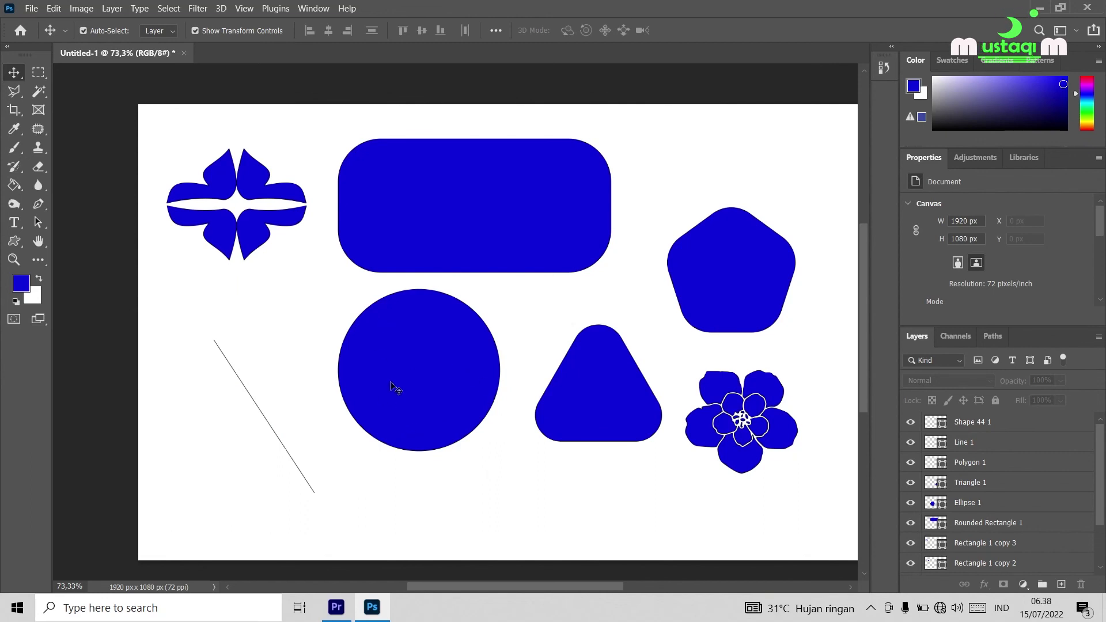
Arrange the shapes in rows: pentagon beside the rounded rectangle, flower beneath the pentagon, circle left and down, and triangle left and up.
left_click_drag(427, 361, 395, 361)
left_click_drag(586, 390, 555, 391)
left_click_drag(704, 304, 697, 239)
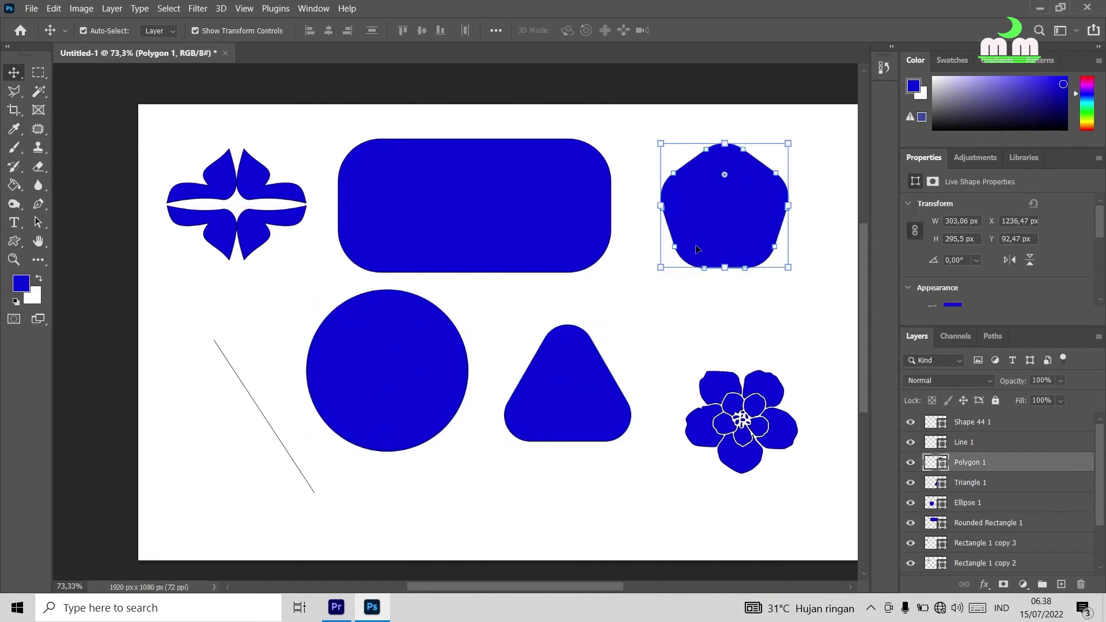
left_click_drag(751, 414, 741, 358)
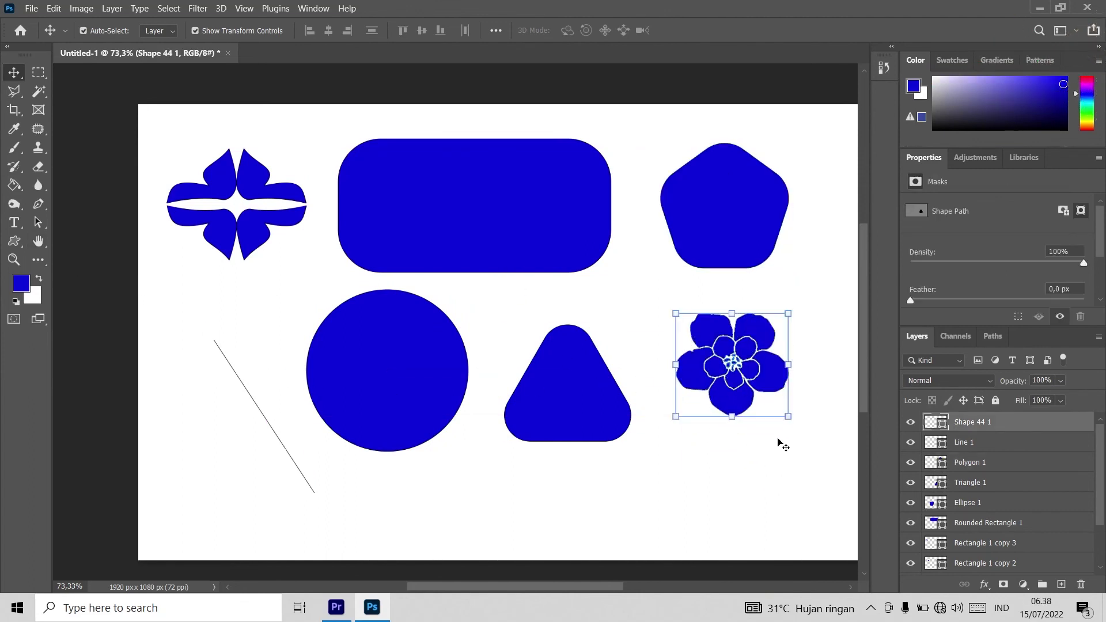
mouse_move(395, 380)
left_mouse_down()
mouse_move(395, 404)
mouse_move(395, 393)
left_mouse_up()
left_click_drag(588, 405, 568, 393)
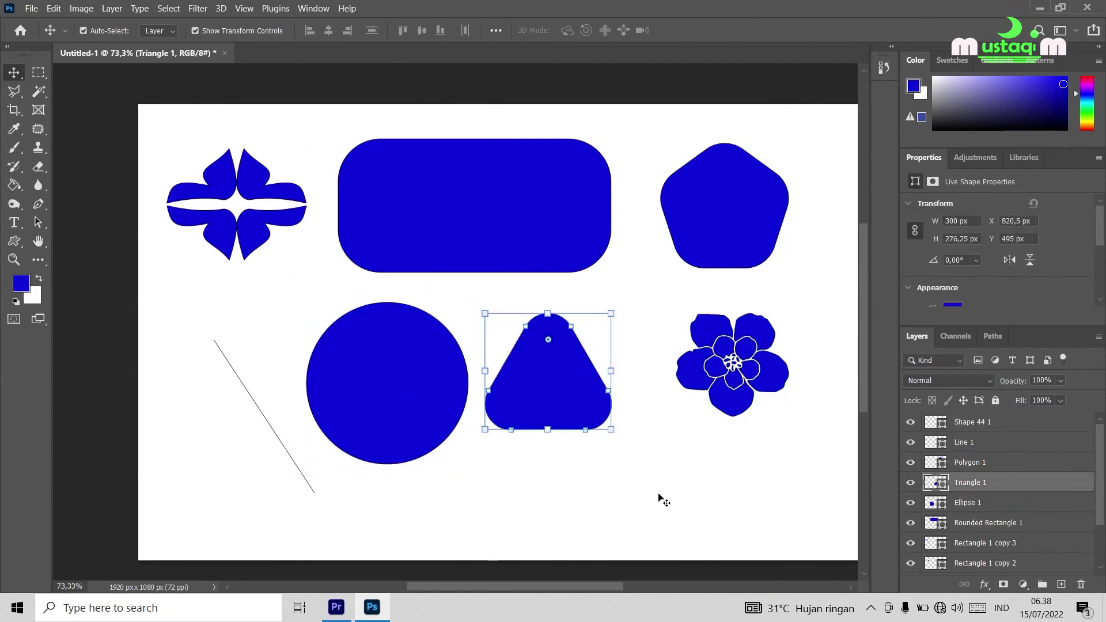